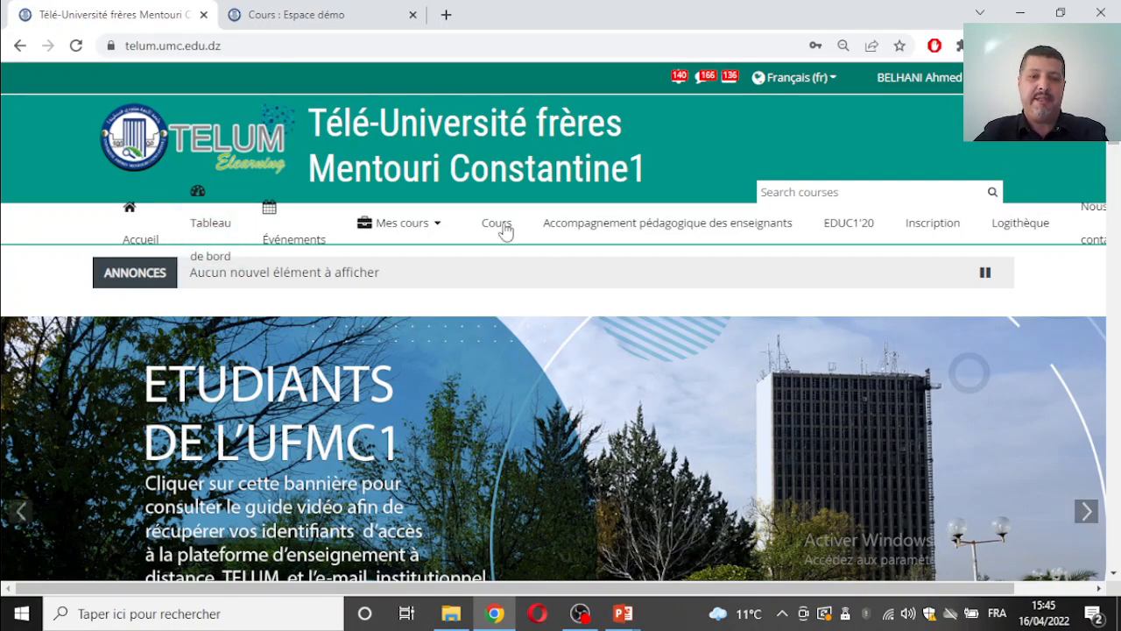
pyautogui.click(593, 223)
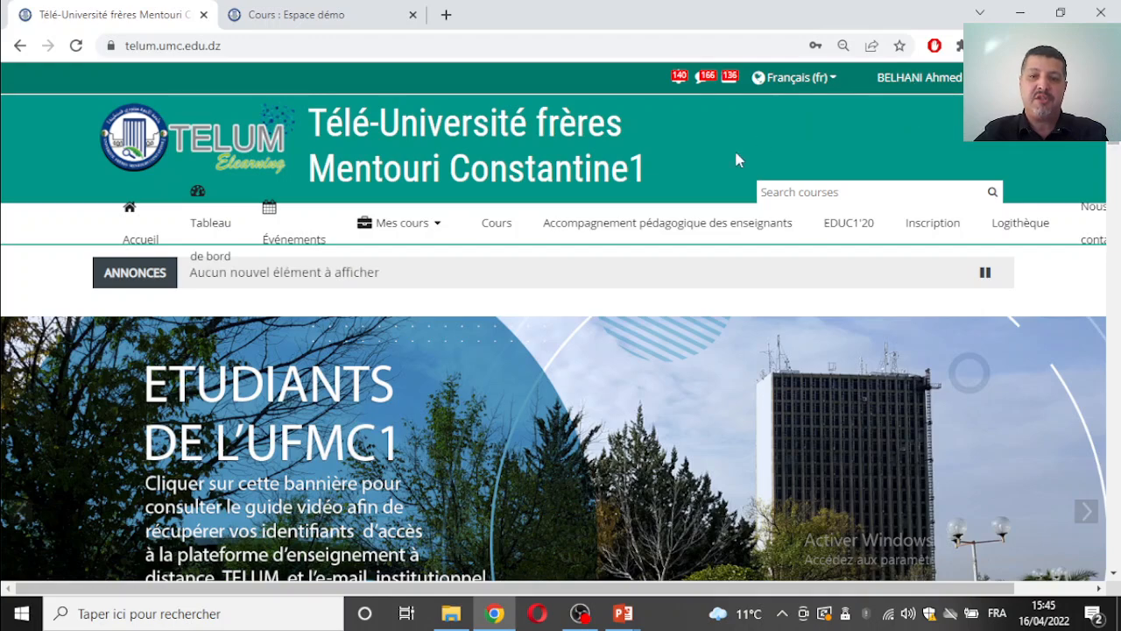
pyautogui.moveTo(497, 229)
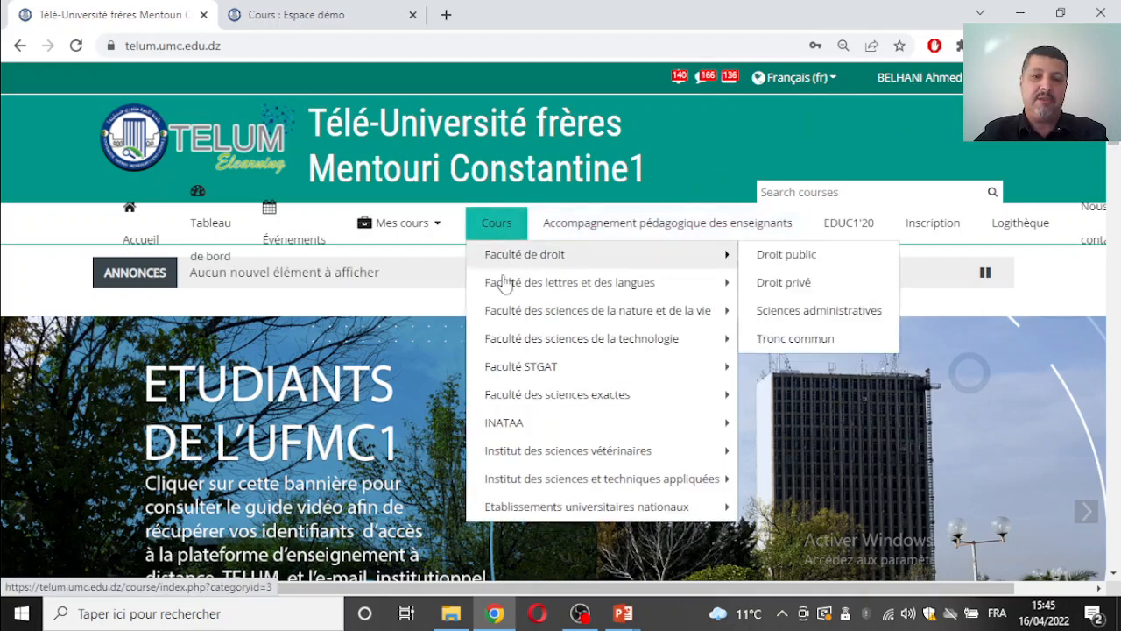
pyautogui.moveTo(554, 487)
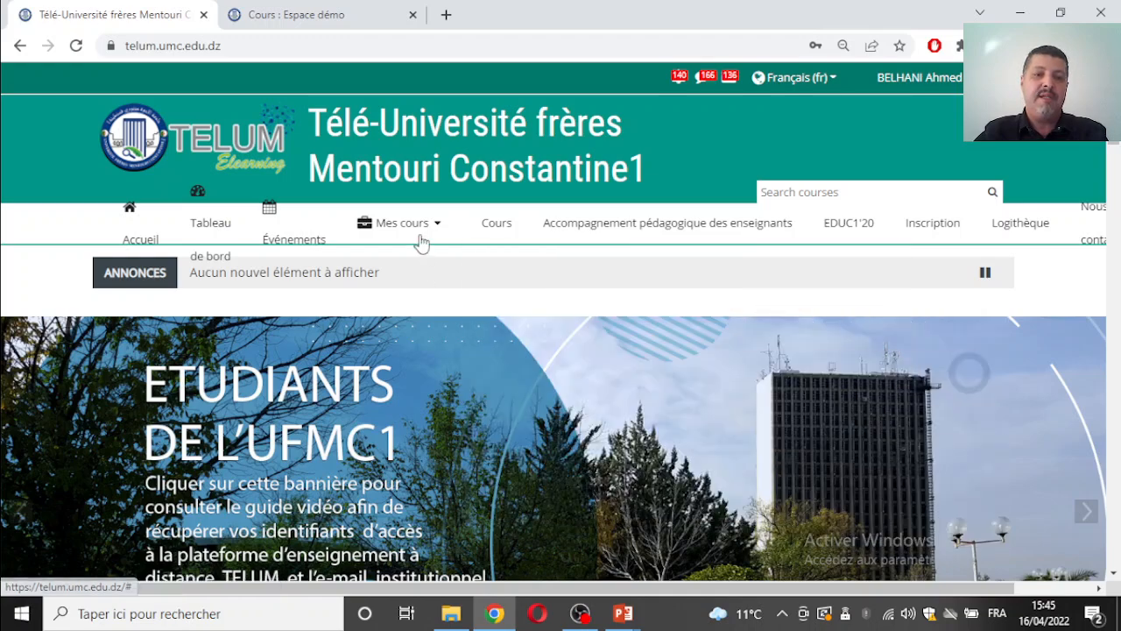
pyautogui.moveTo(411, 233)
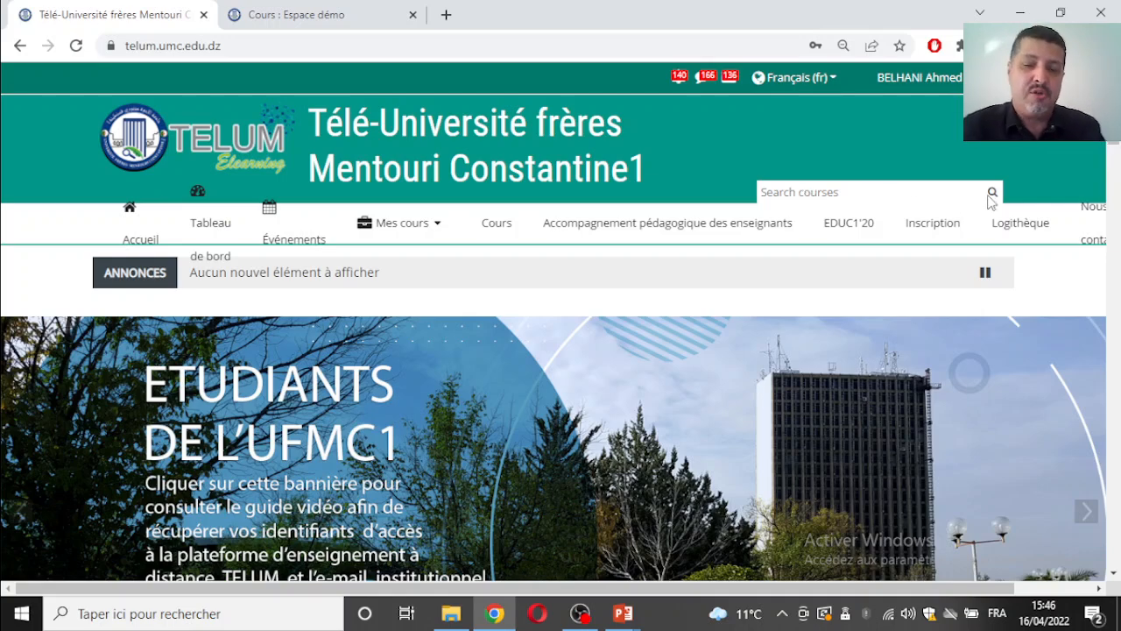
# Step: Switch to the open Espace démo course page and turn on its editing mode
pyautogui.click(331, 14)
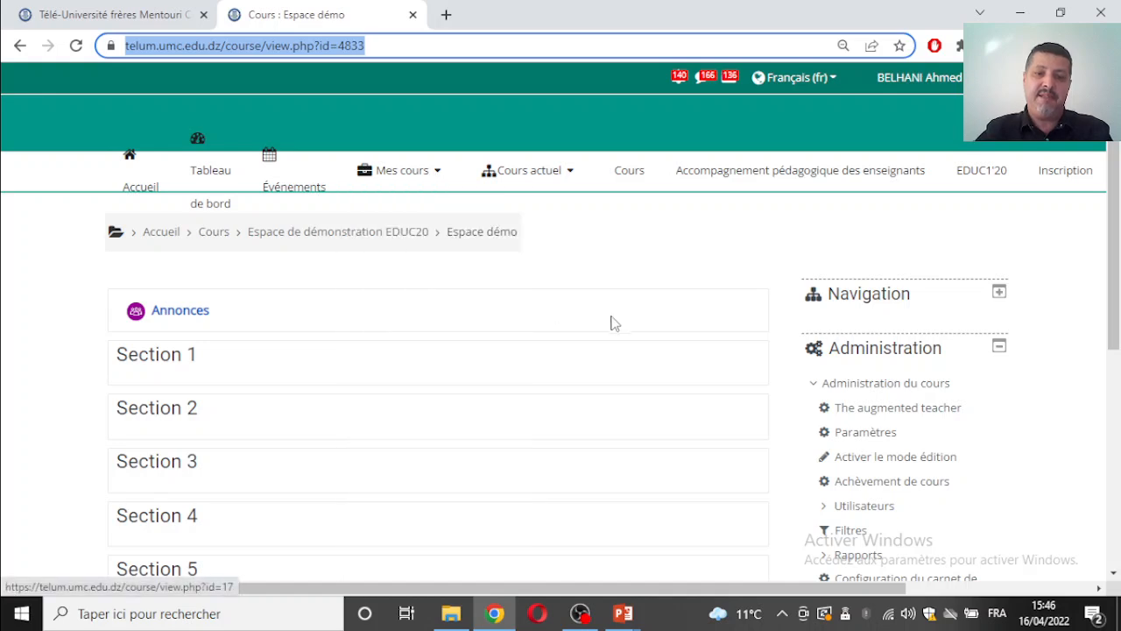
pyautogui.scroll(-1, 600, 314)
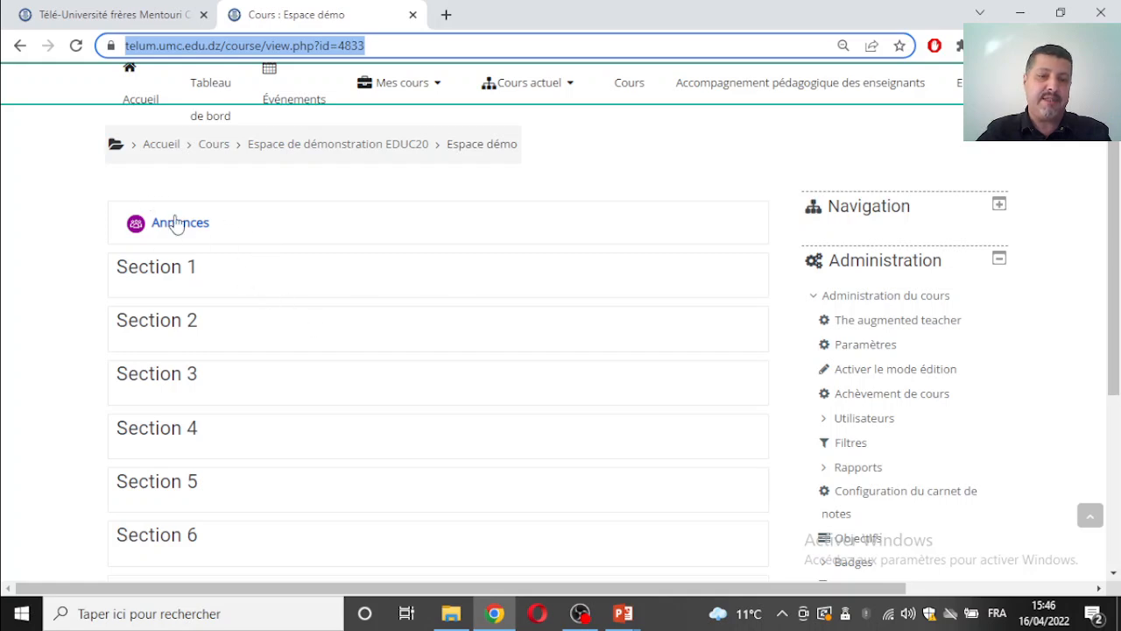
pyautogui.scroll(-3, 272, 309)
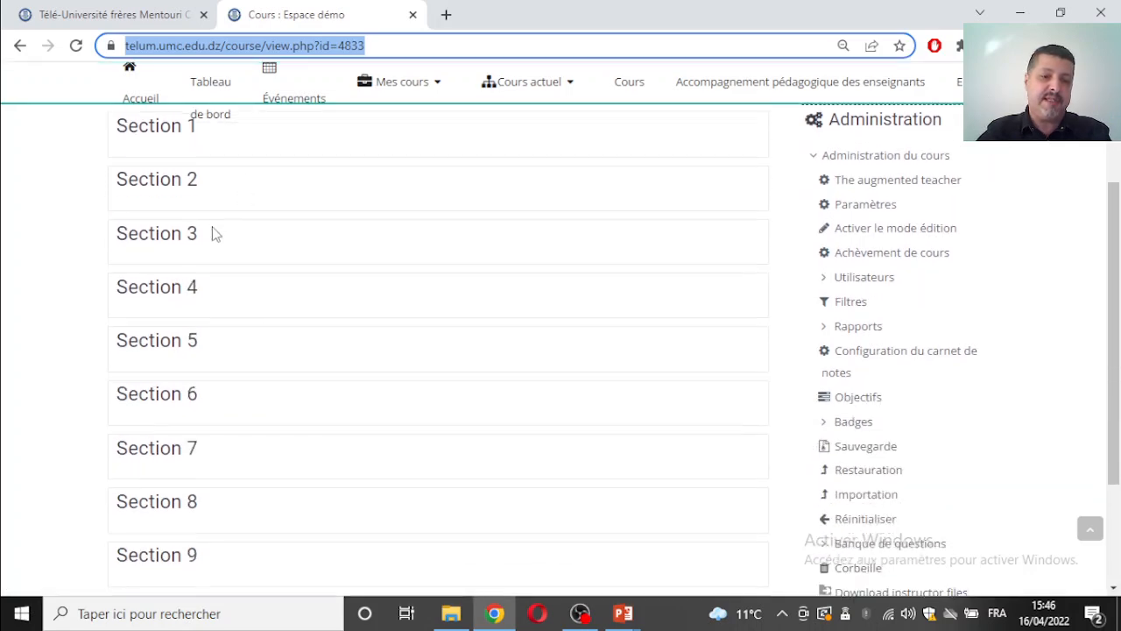
pyautogui.scroll(1, 225, 412)
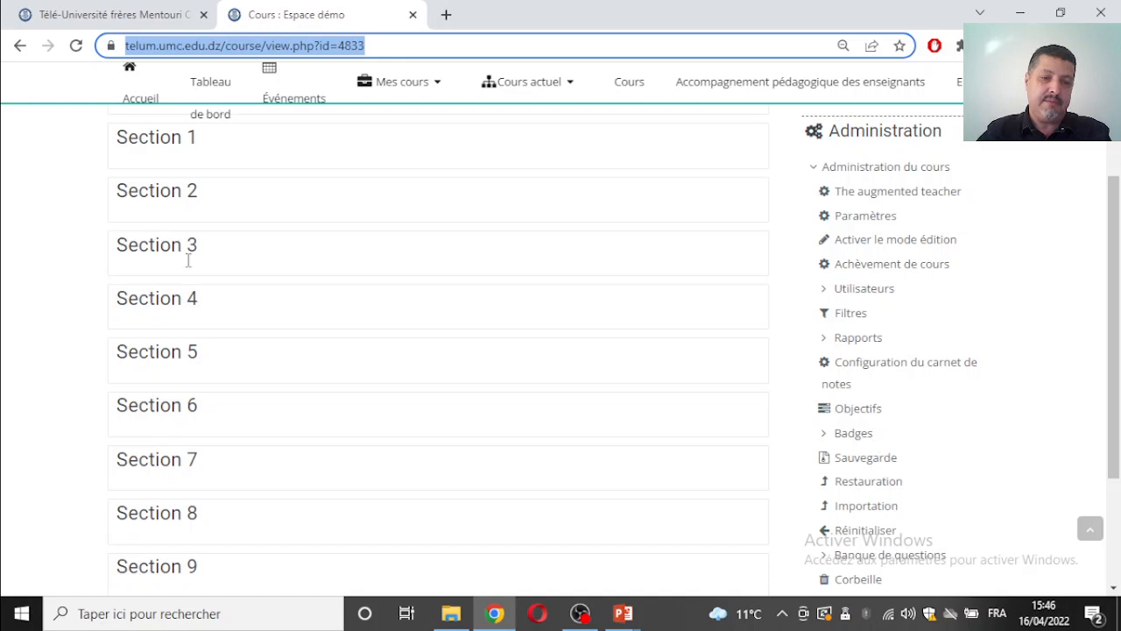
pyautogui.scroll(-1, 253, 498)
pyautogui.scroll(3, 210, 385)
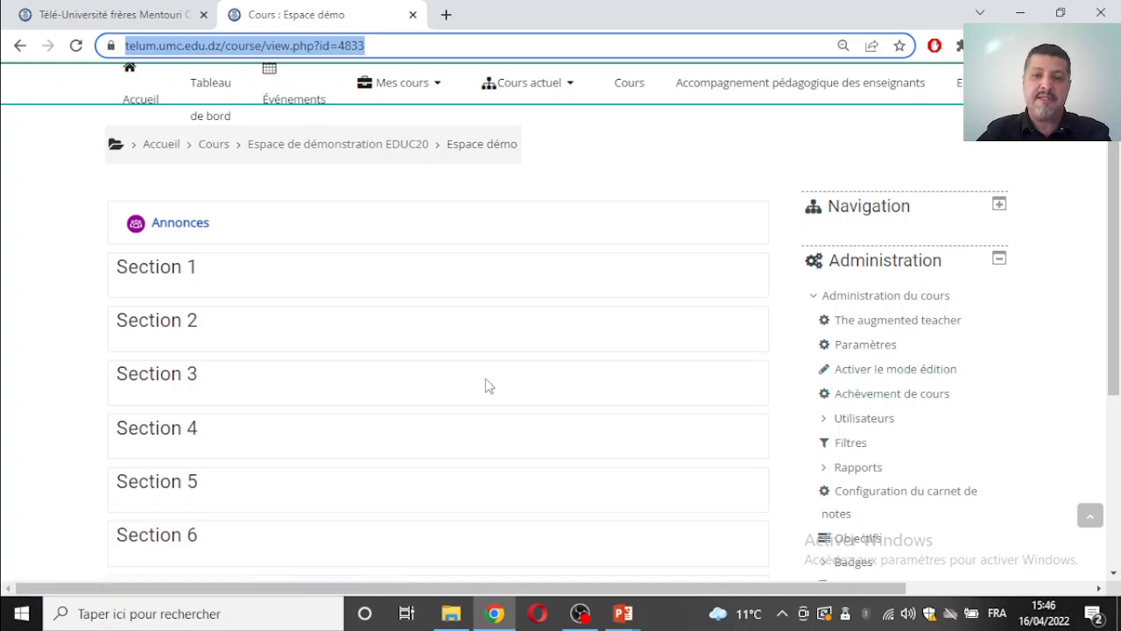
pyautogui.scroll(1, 484, 383)
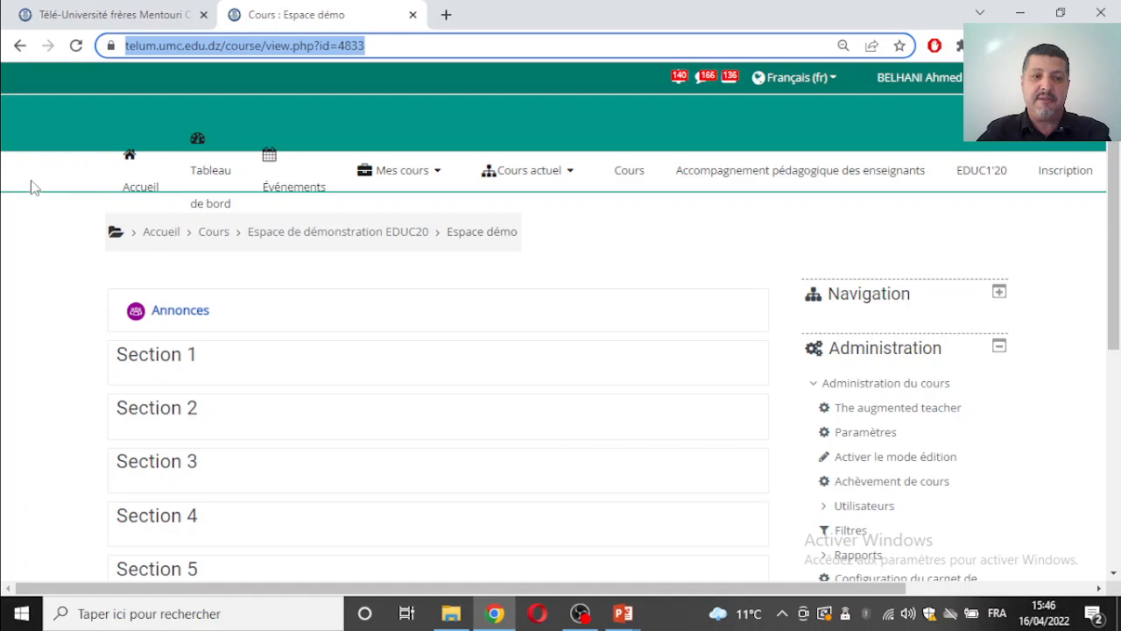
pyautogui.click(946, 464)
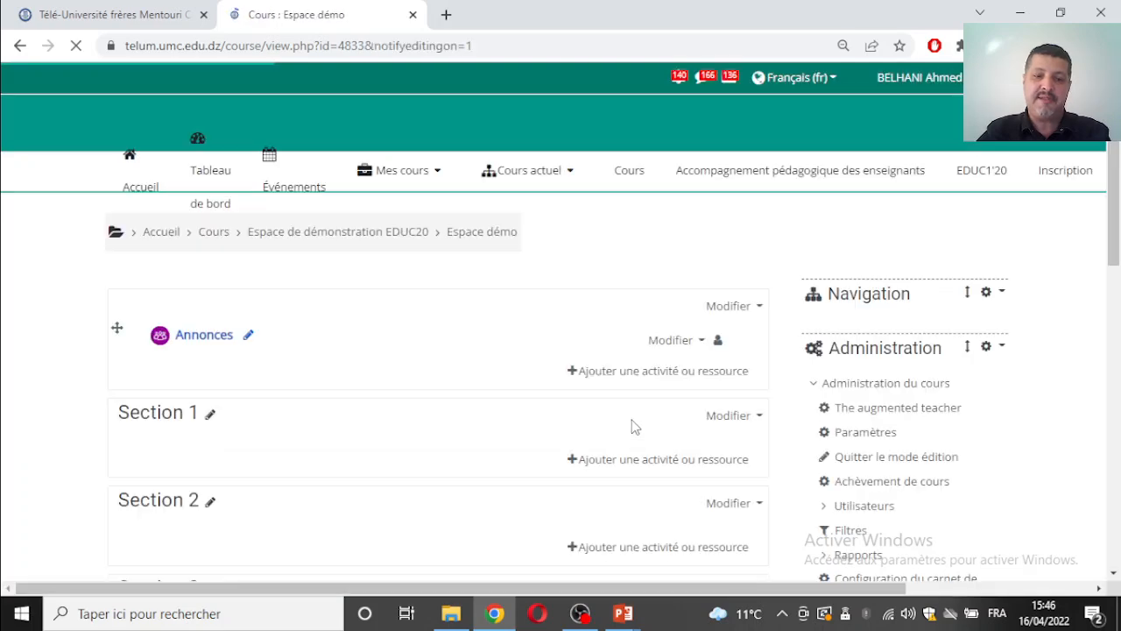
# Step: Open Section 1 of the course for editing and replace its custom name with Fiche-contact
pyautogui.scroll(-2, 796, 340)
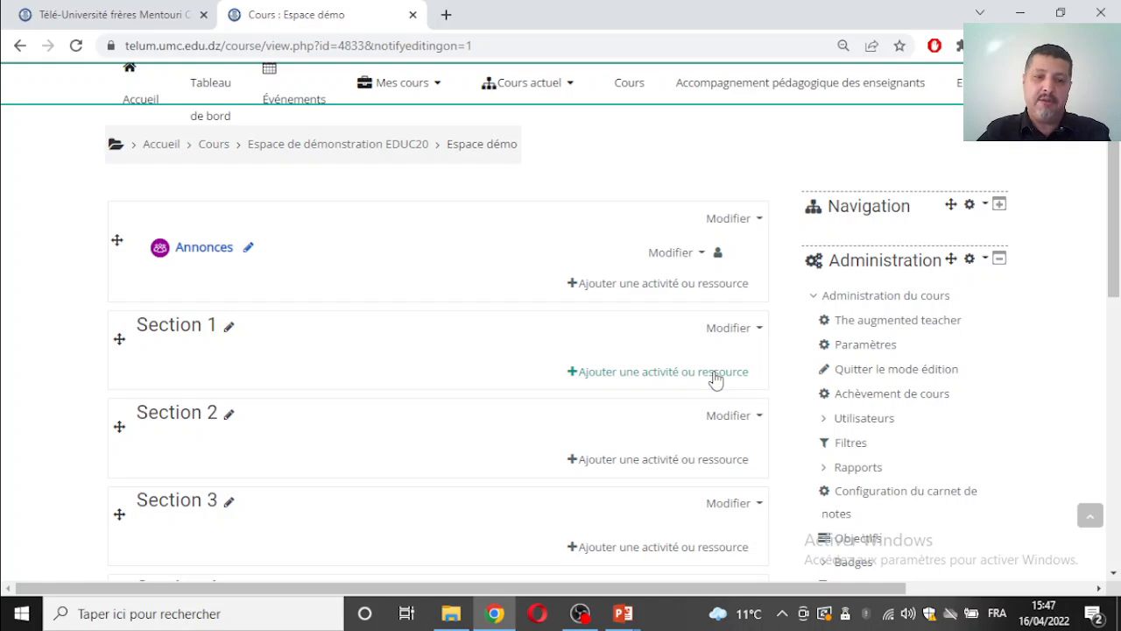
pyautogui.click(722, 334)
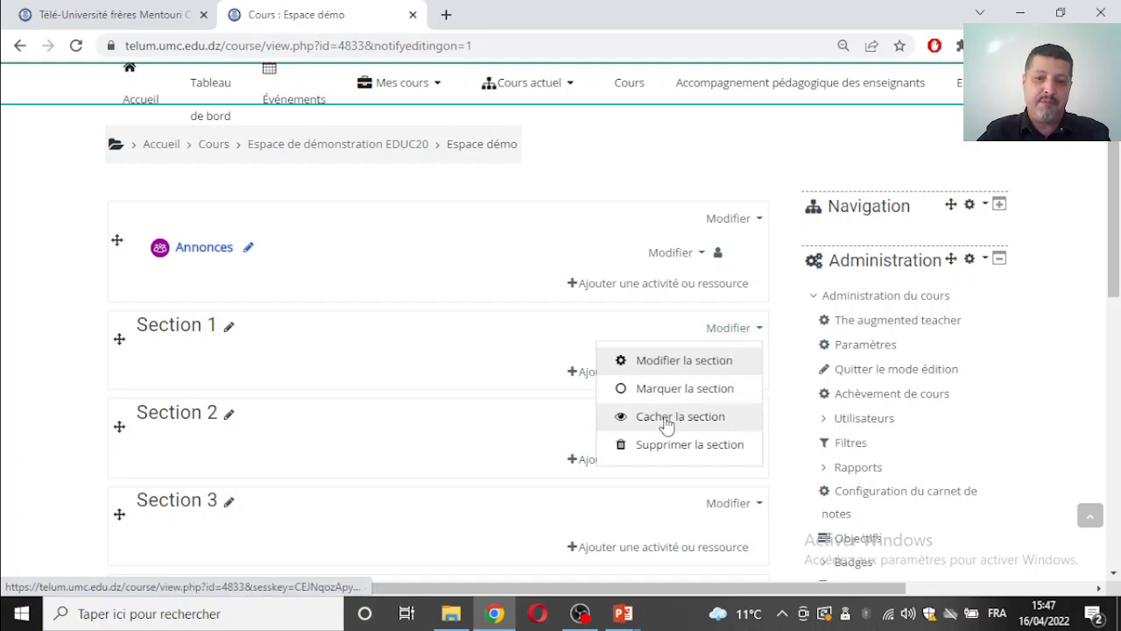
pyautogui.click(663, 368)
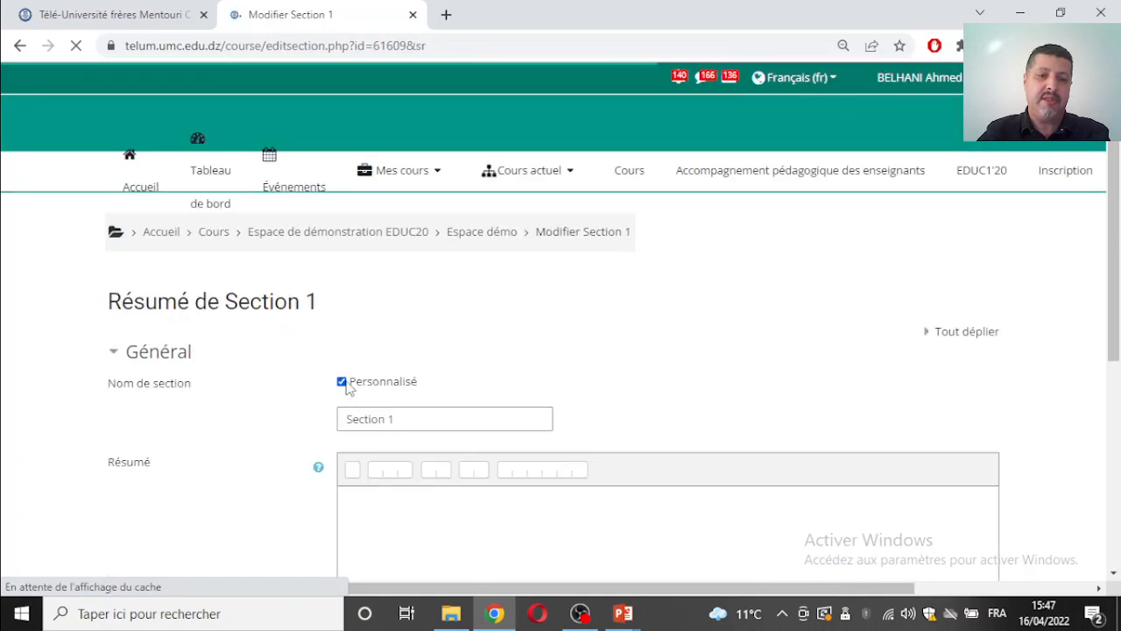
pyautogui.click(344, 382)
pyautogui.click(344, 383)
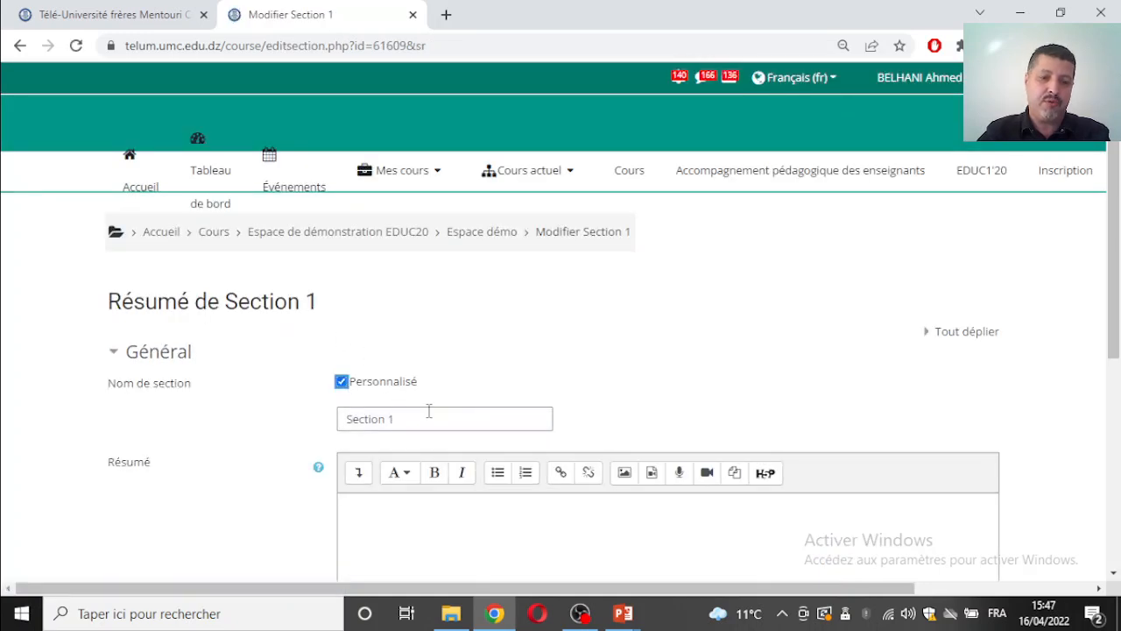
pyautogui.tripleClick(427, 419)
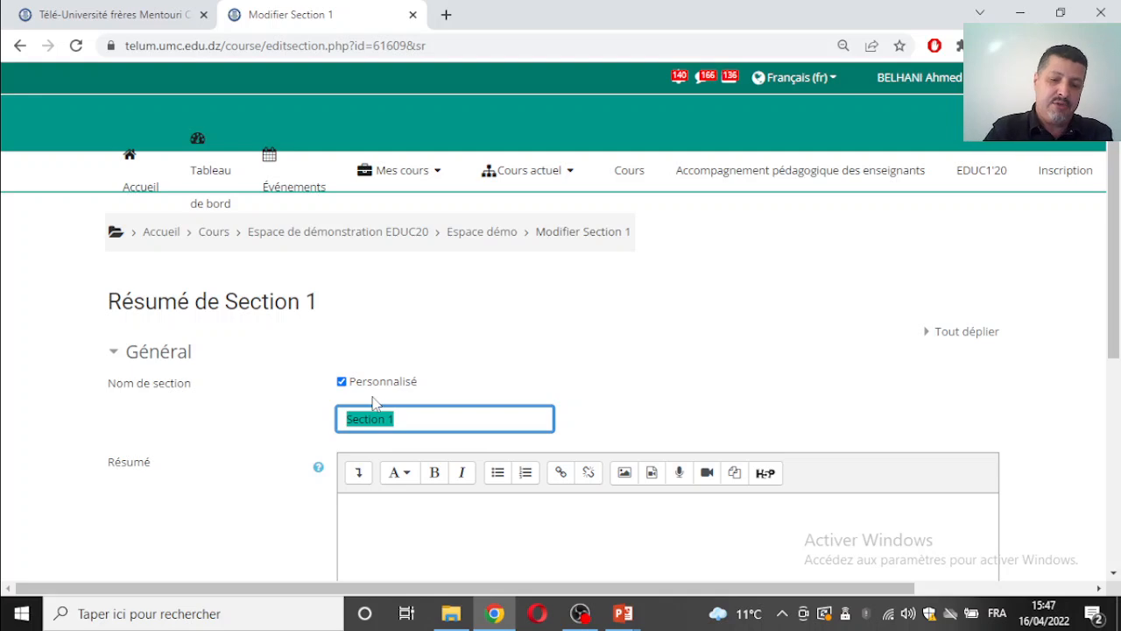
pyautogui.write('Fiche-co')
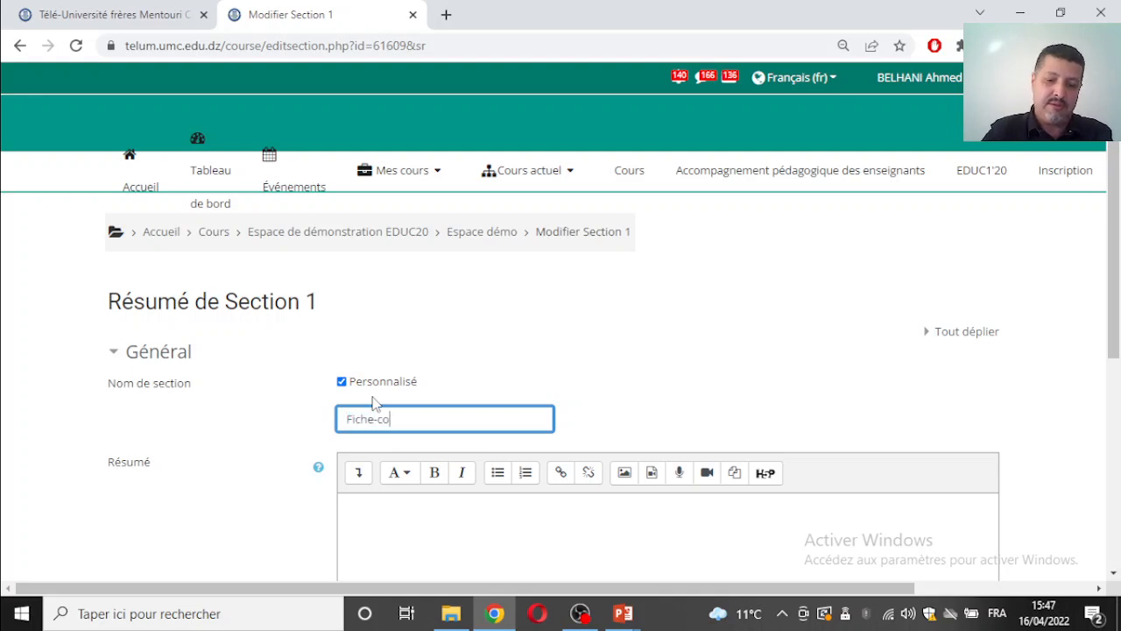
pyautogui.write('ntact')
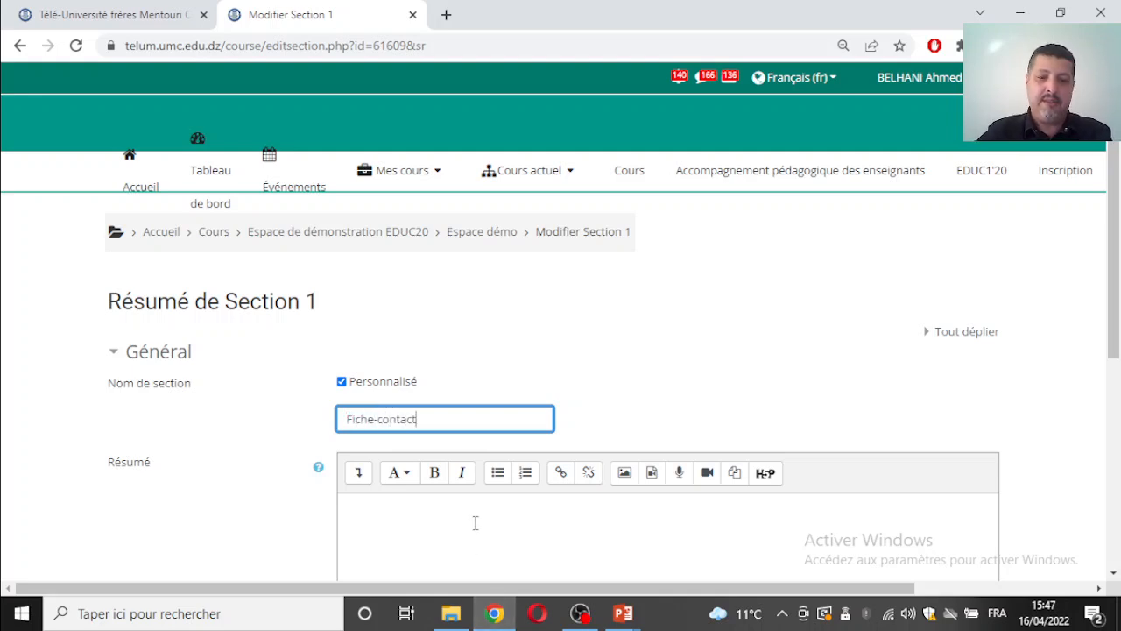
# Step: Fill the section summary with the contact-sheet headings, one per line, from Enseignant de la matière to Calendrier du tutorat
pyautogui.scroll(-2, 476, 523)
pyautogui.click(361, 304)
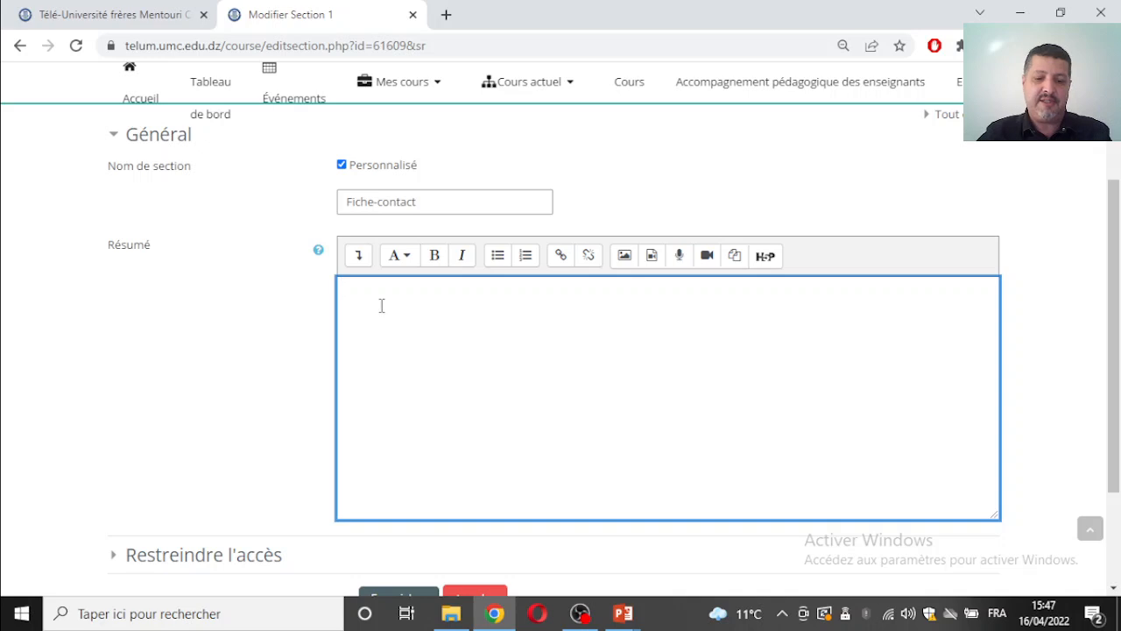
pyautogui.write('Enseignant de la matière Contacts Chargé de TD: Contact Chargé de TP: Contact VHH VHH travail personnel Coeff Crédit Modalités dévaluation Calendrier du tutorat')
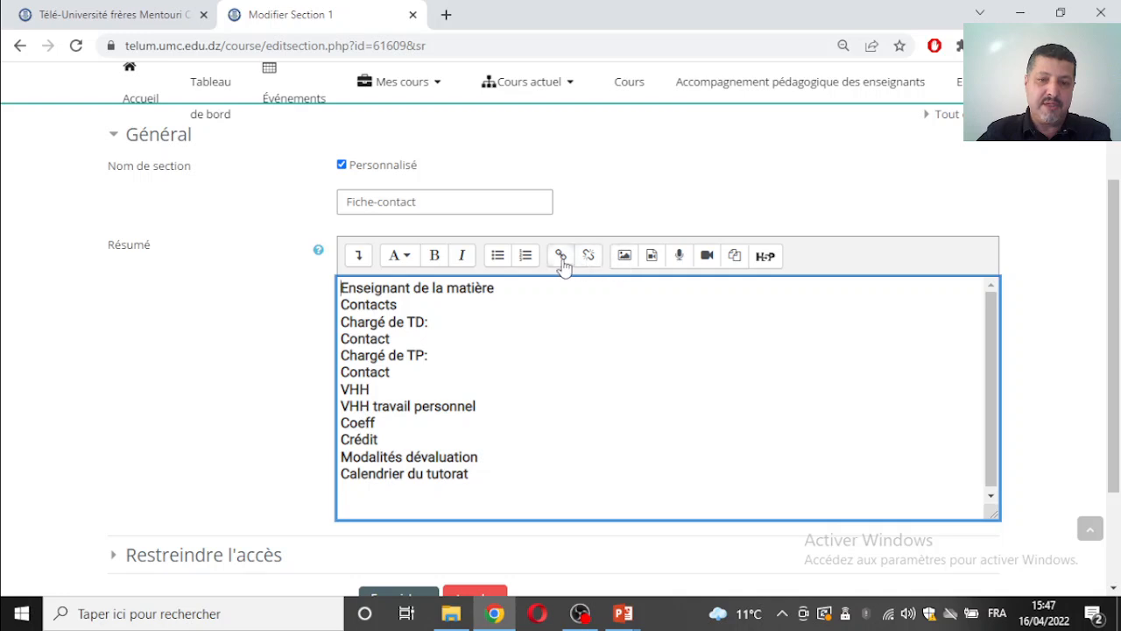
# Step: Expand the summary editor's additional formatting tools and save the section
pyautogui.click(415, 263)
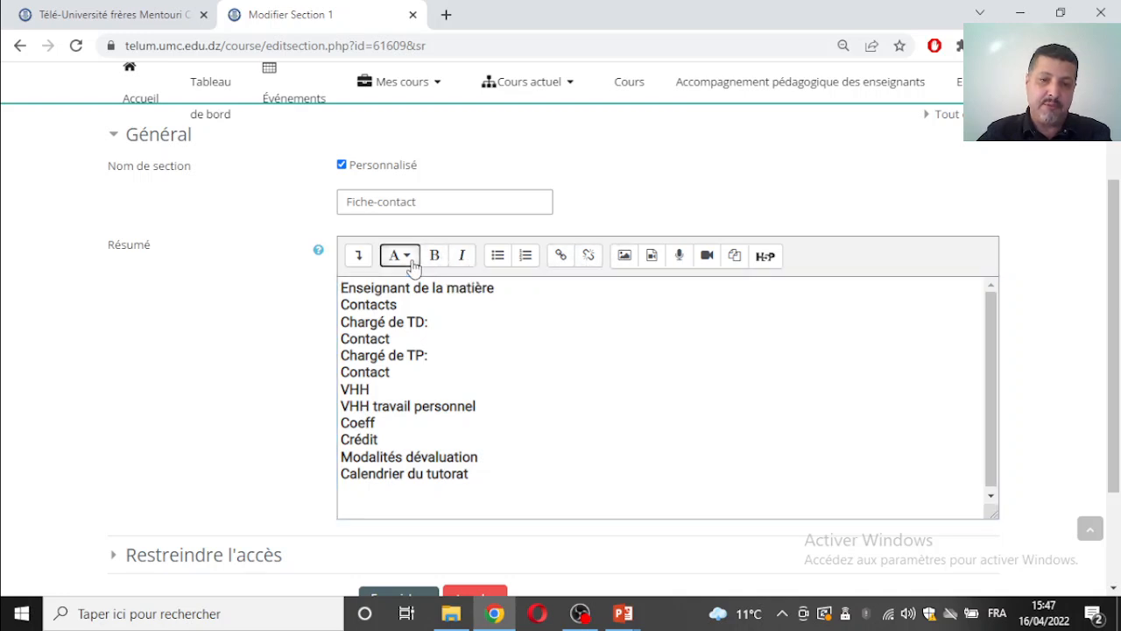
pyautogui.click(578, 334)
pyautogui.click(355, 258)
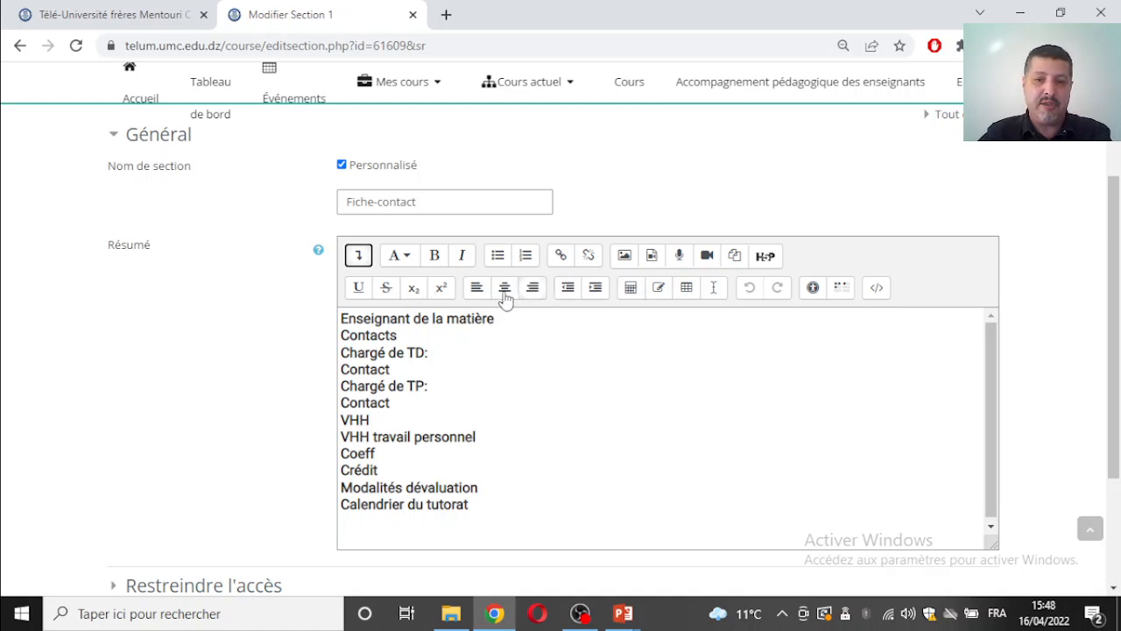
pyautogui.scroll(-1, 543, 415)
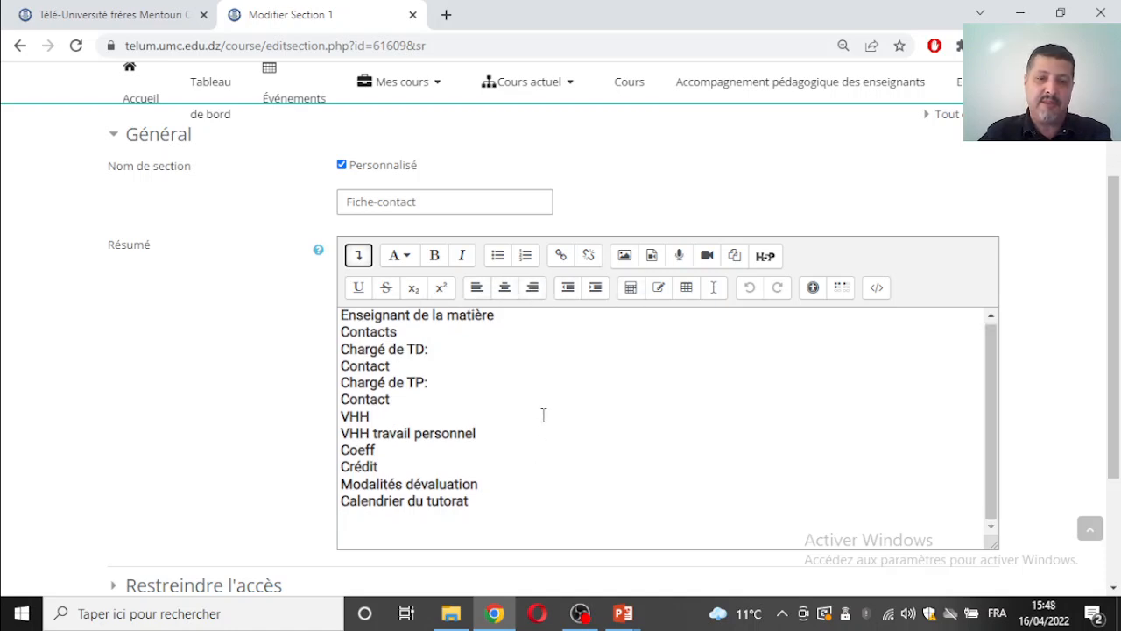
pyautogui.scroll(-3, 1094, 393)
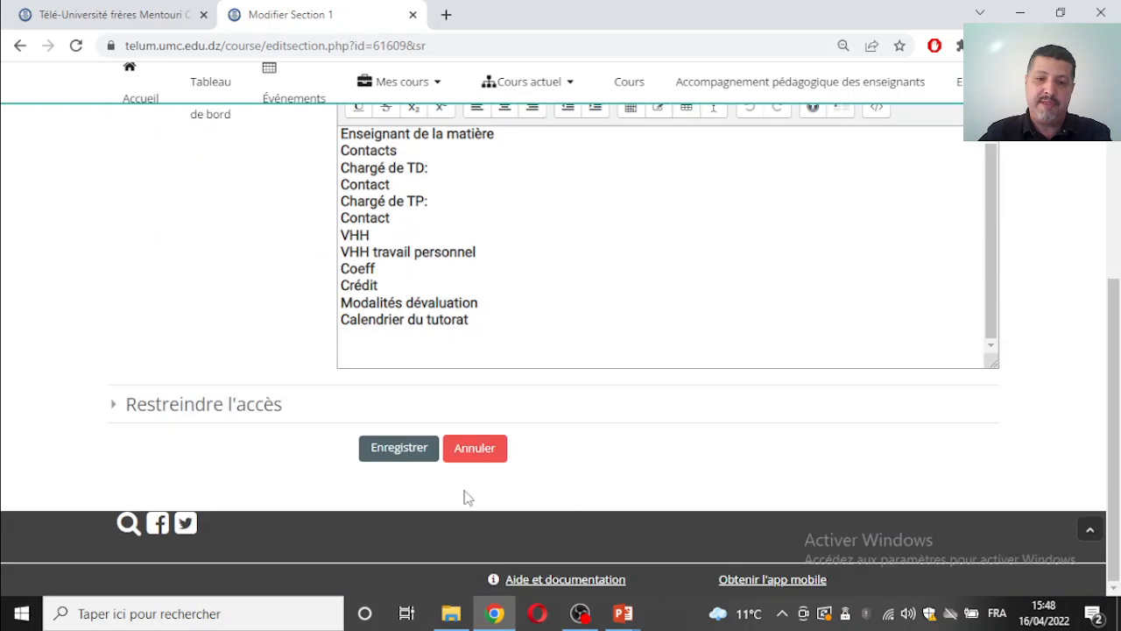
pyautogui.click(407, 464)
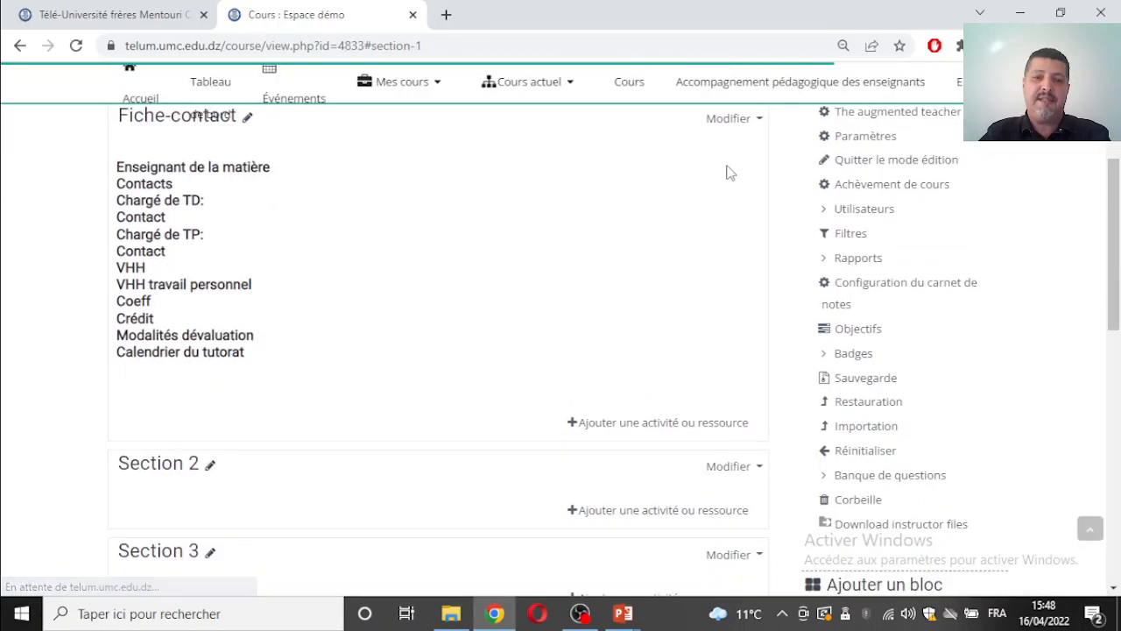
# Step: Mark the Fiche-contact section as highlighted and hide it from students
pyautogui.click(742, 222)
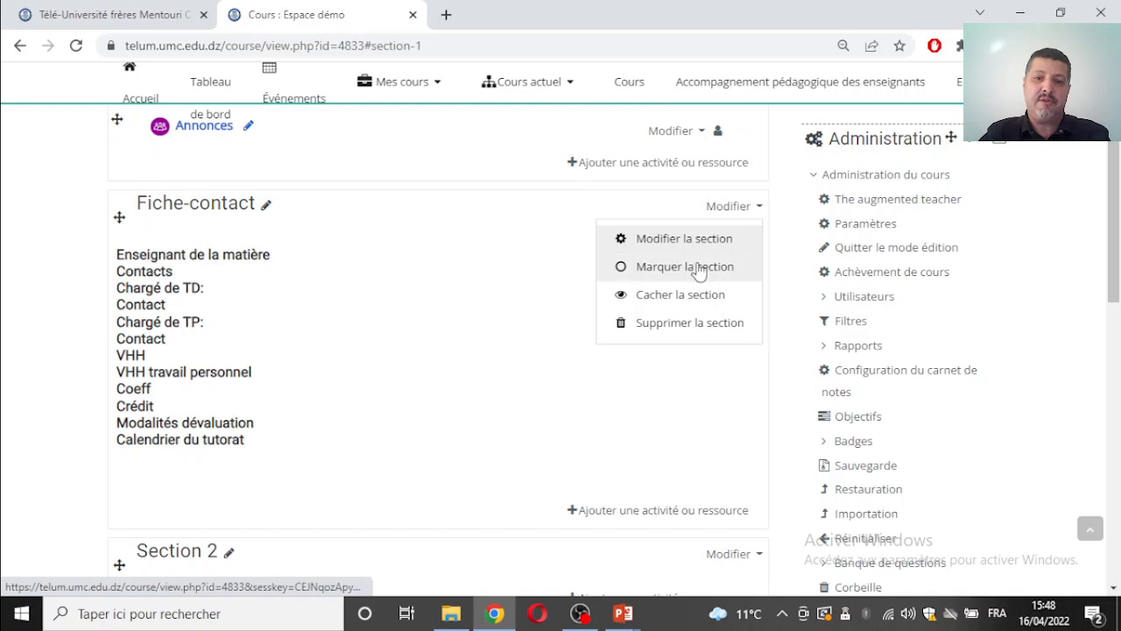
pyautogui.click(698, 268)
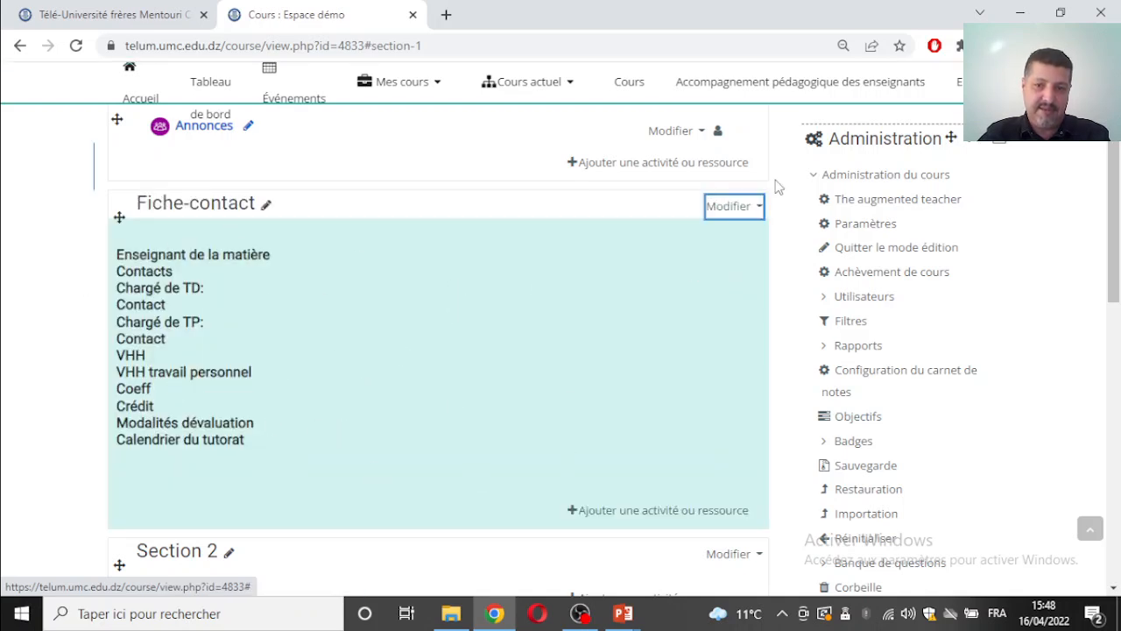
pyautogui.click(742, 210)
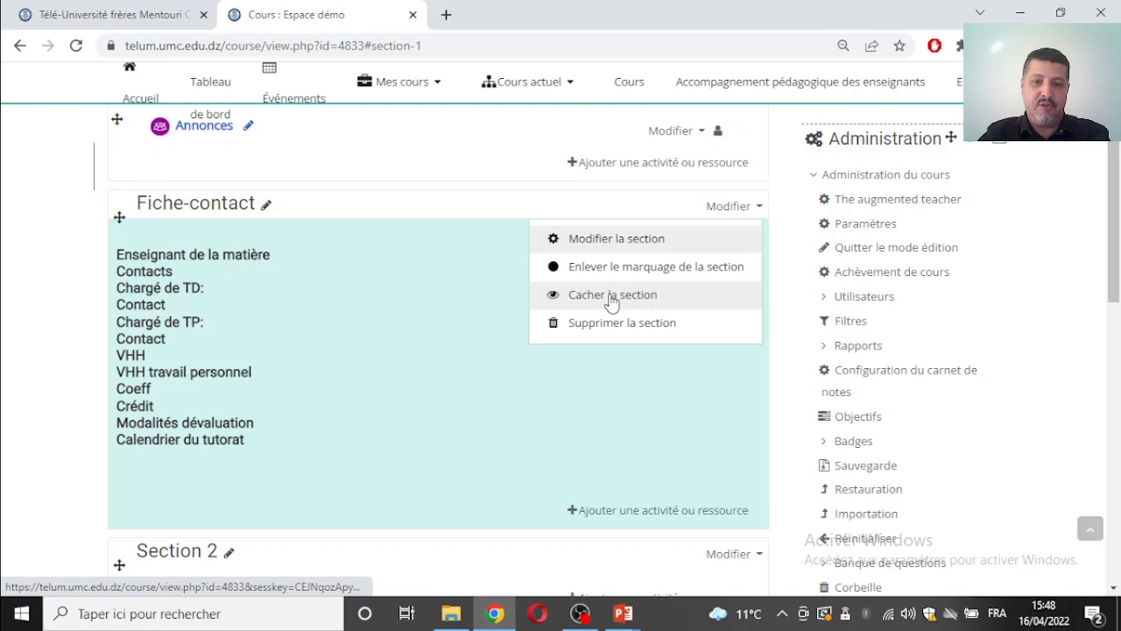
pyautogui.click(610, 295)
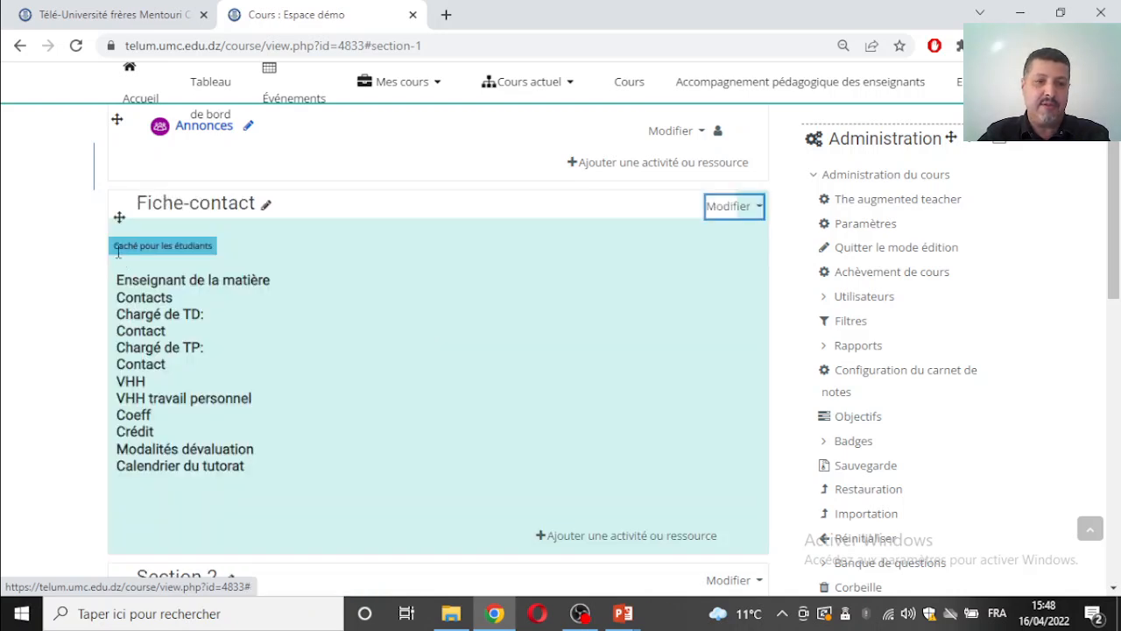
pyautogui.moveTo(114, 253); pyautogui.dragTo(215, 249)
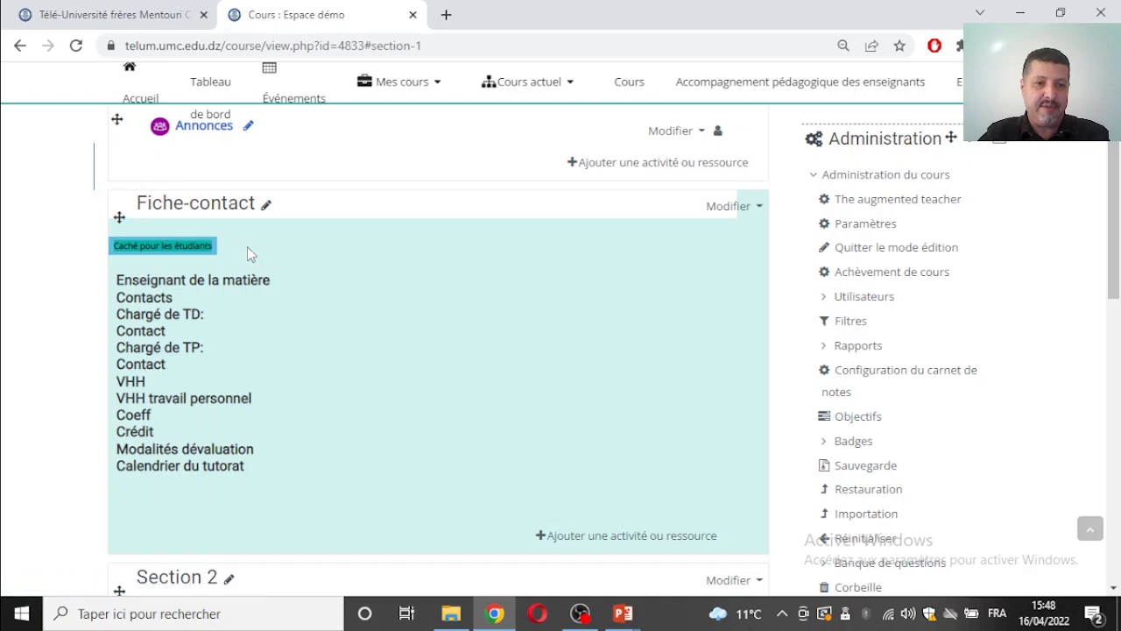
# Step: Make the Fiche-contact section visible to students again and remove its highlighting
pyautogui.click(745, 205)
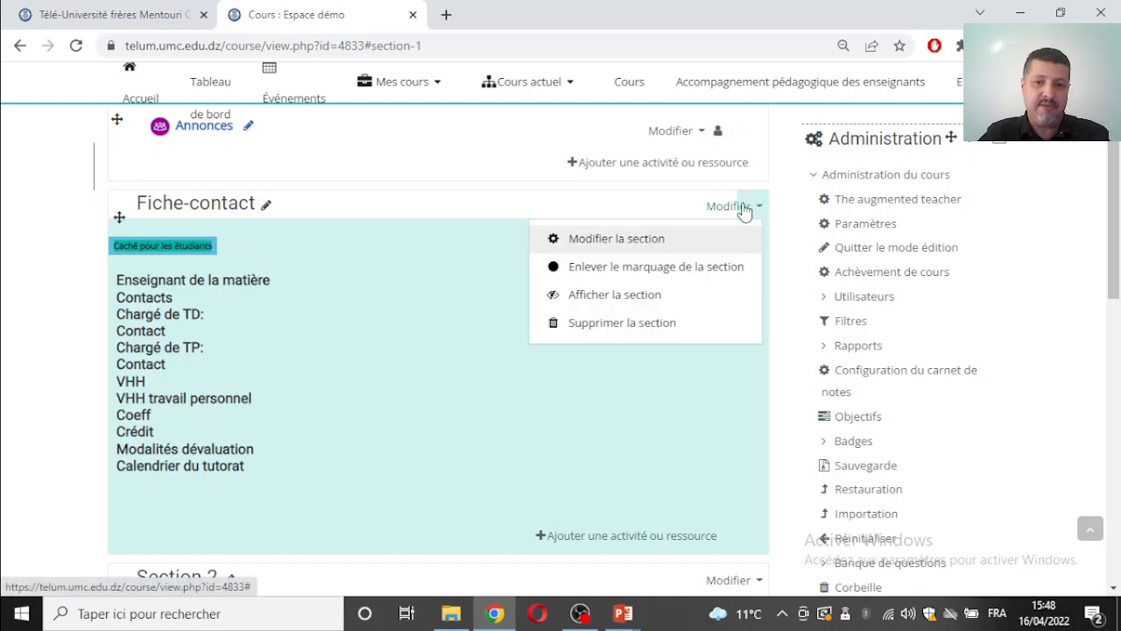
pyautogui.click(642, 302)
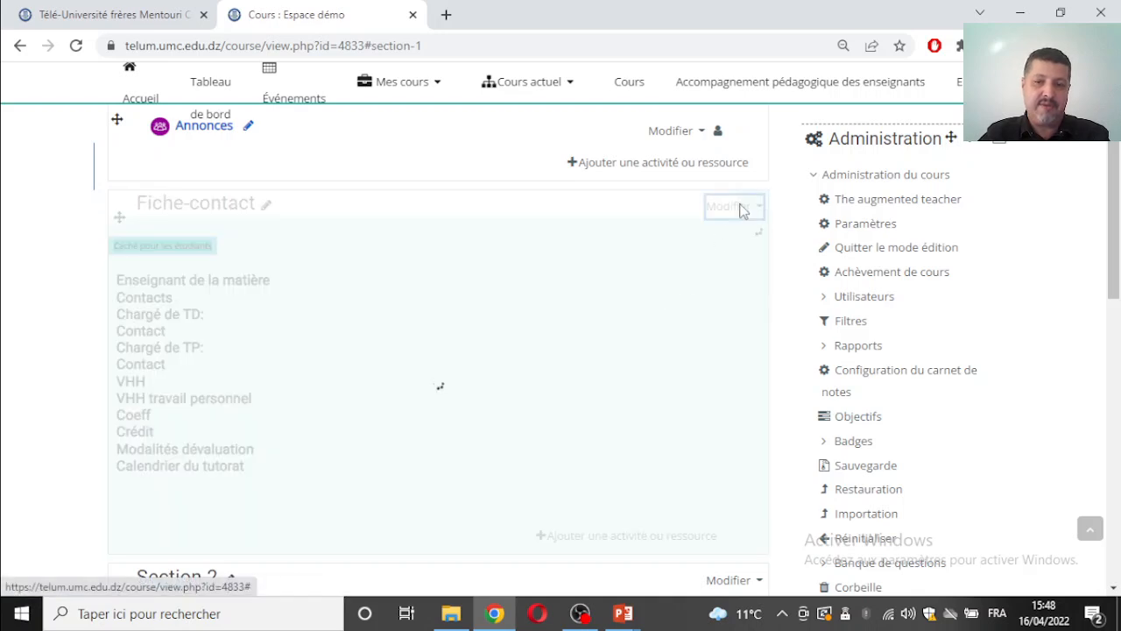
pyautogui.click(741, 208)
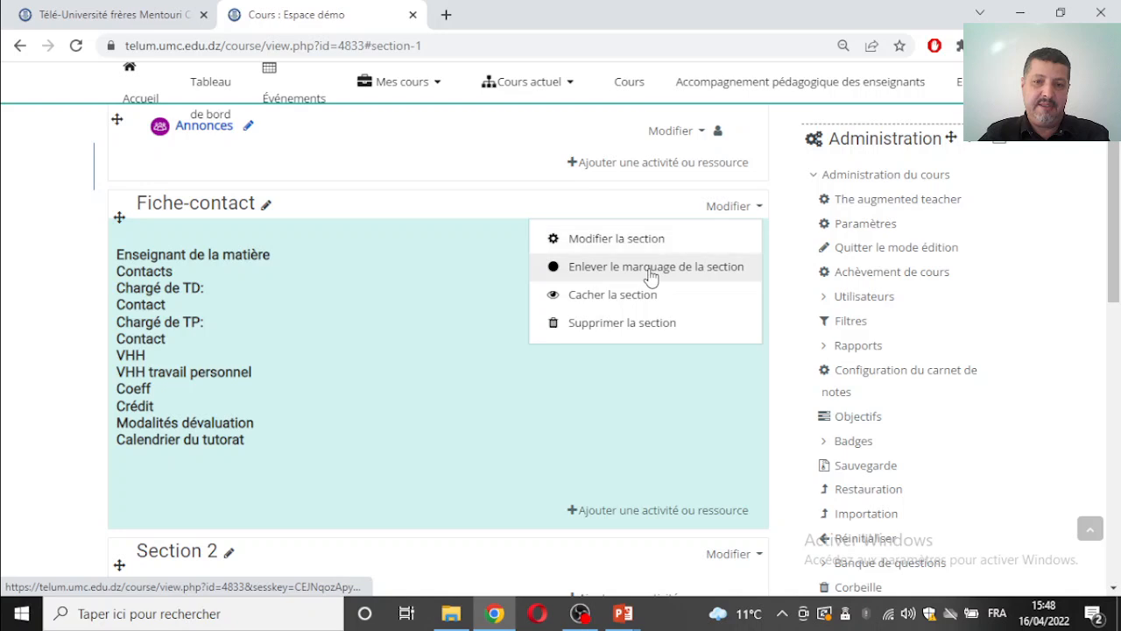
pyautogui.click(649, 272)
pyautogui.click(721, 216)
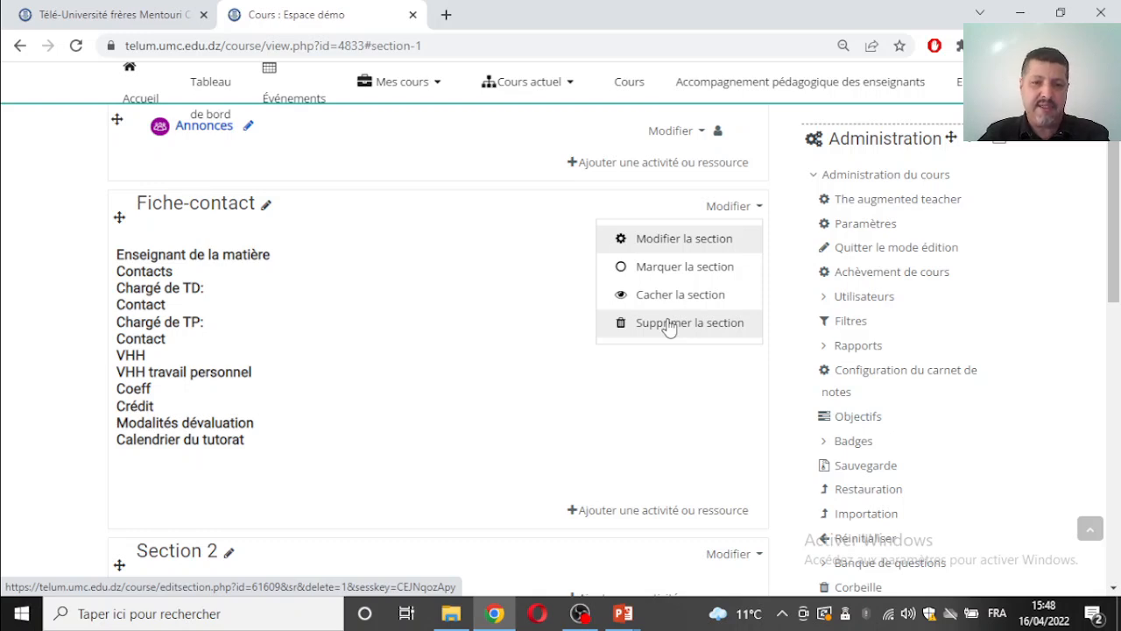
pyautogui.press('Escape')
pyautogui.scroll(-1, 478, 326)
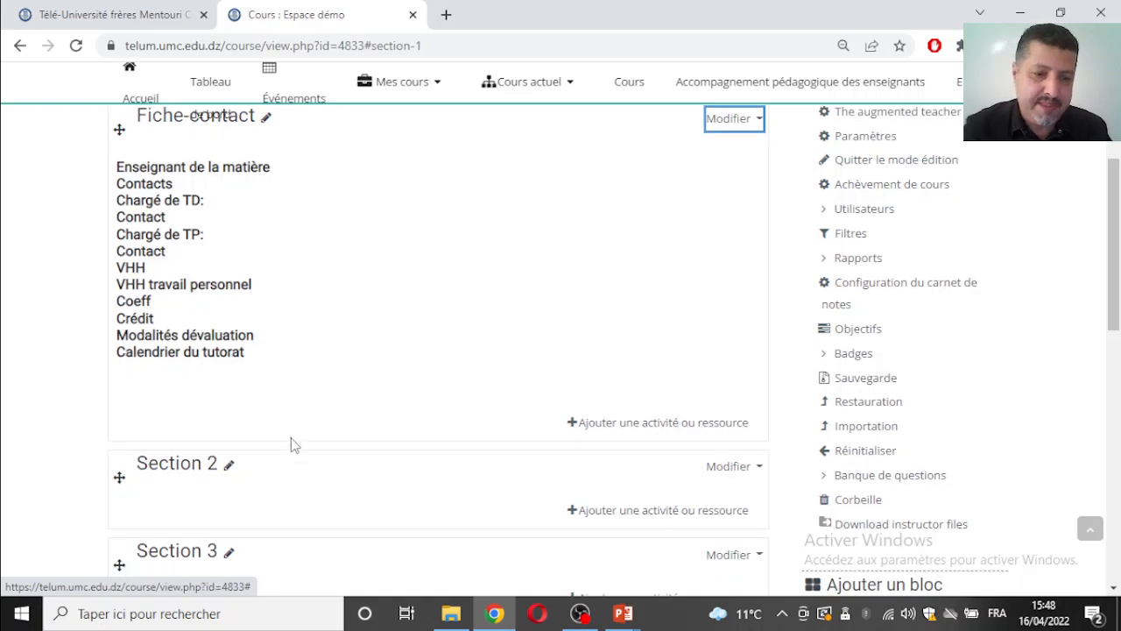
# Step: Rename Section 2 as "Compétences visées", correcting the misspelled first word before confirming
pyautogui.scroll(-1, 294, 445)
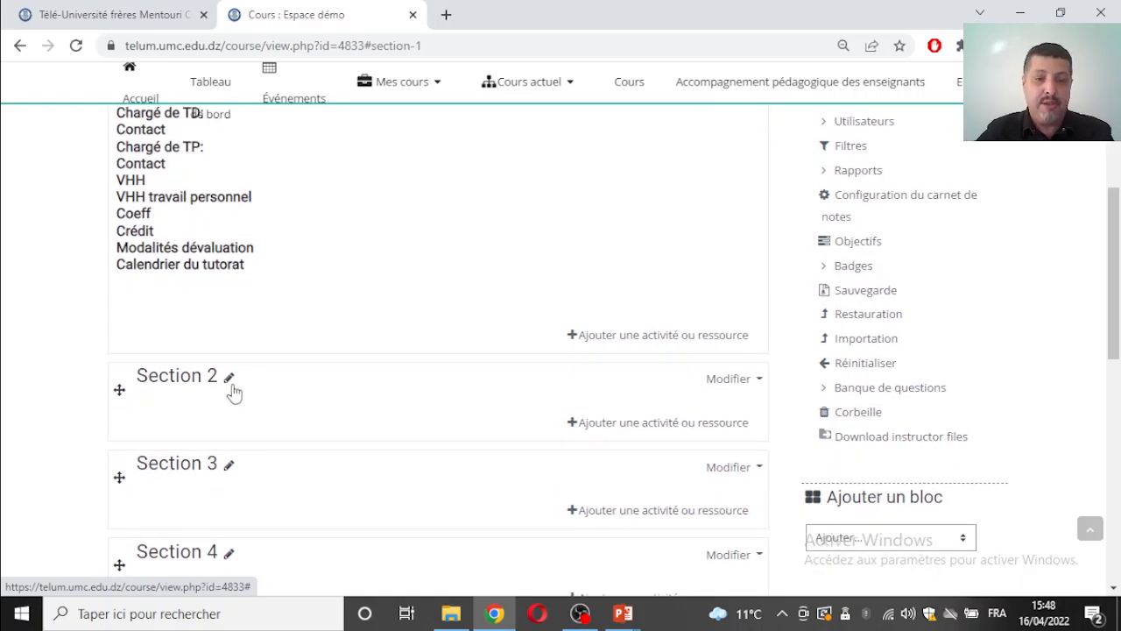
pyautogui.click(727, 381)
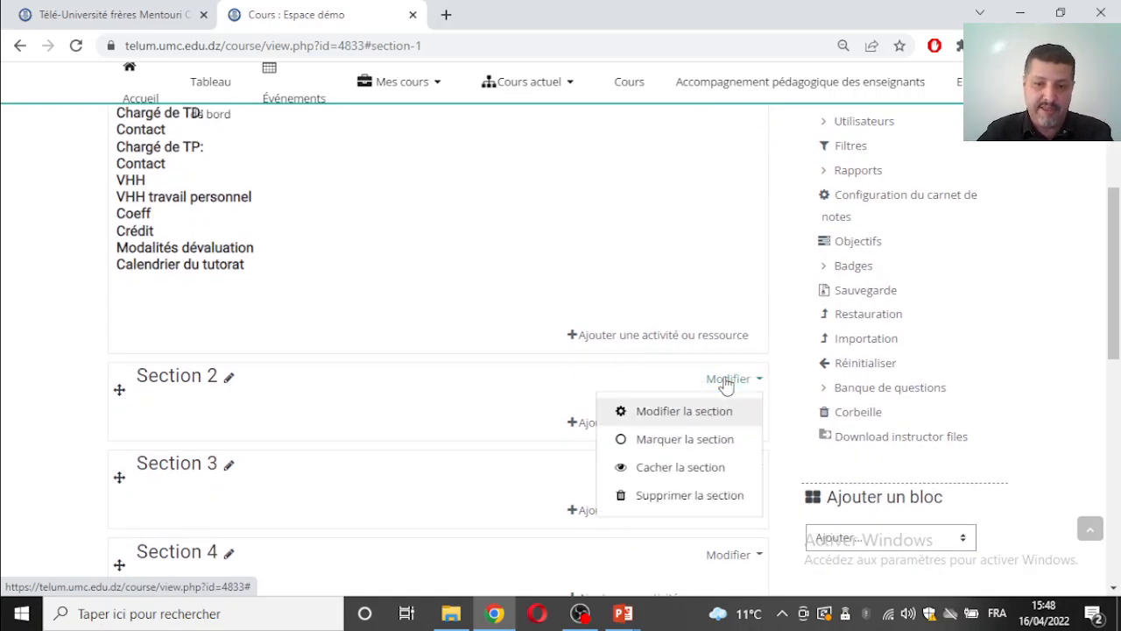
pyautogui.press('Escape')
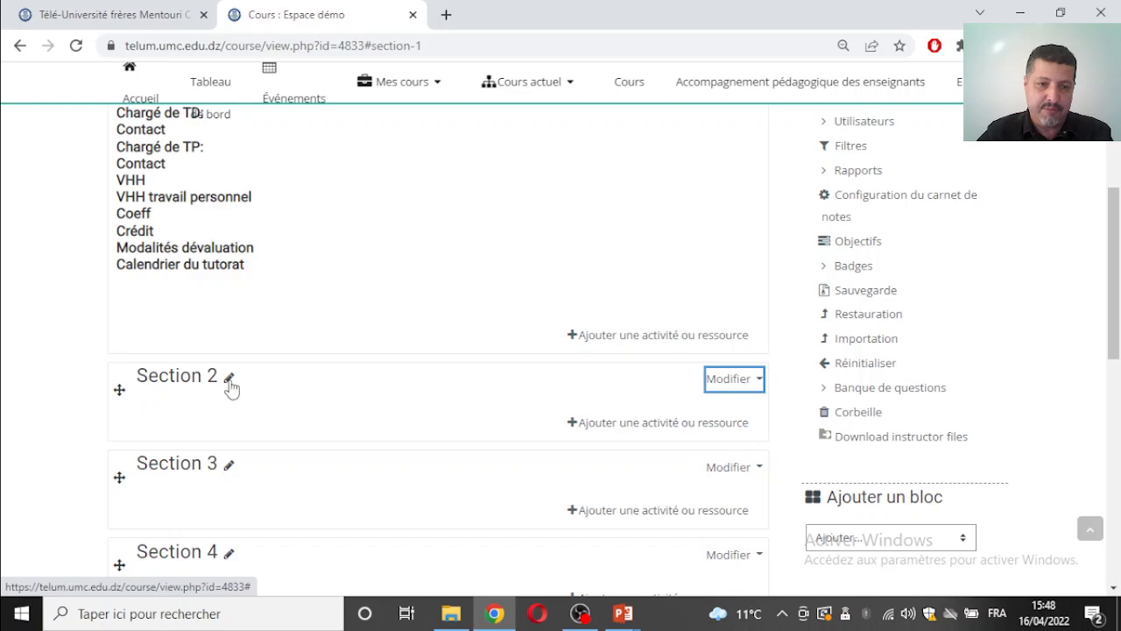
pyautogui.click(229, 381)
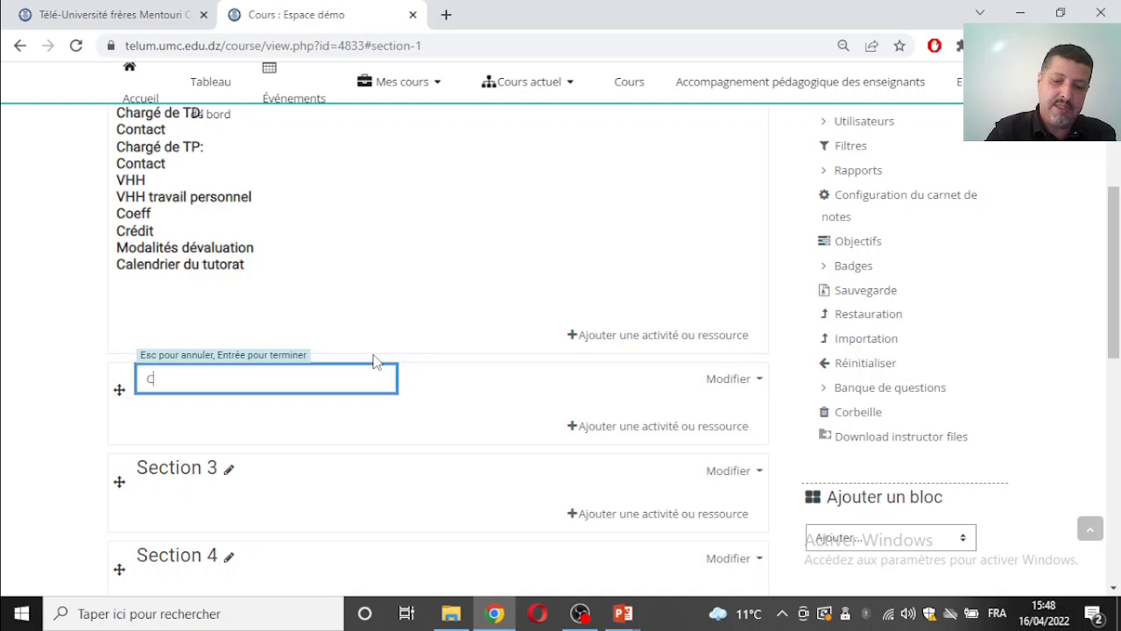
pyautogui.write('Comptéences')
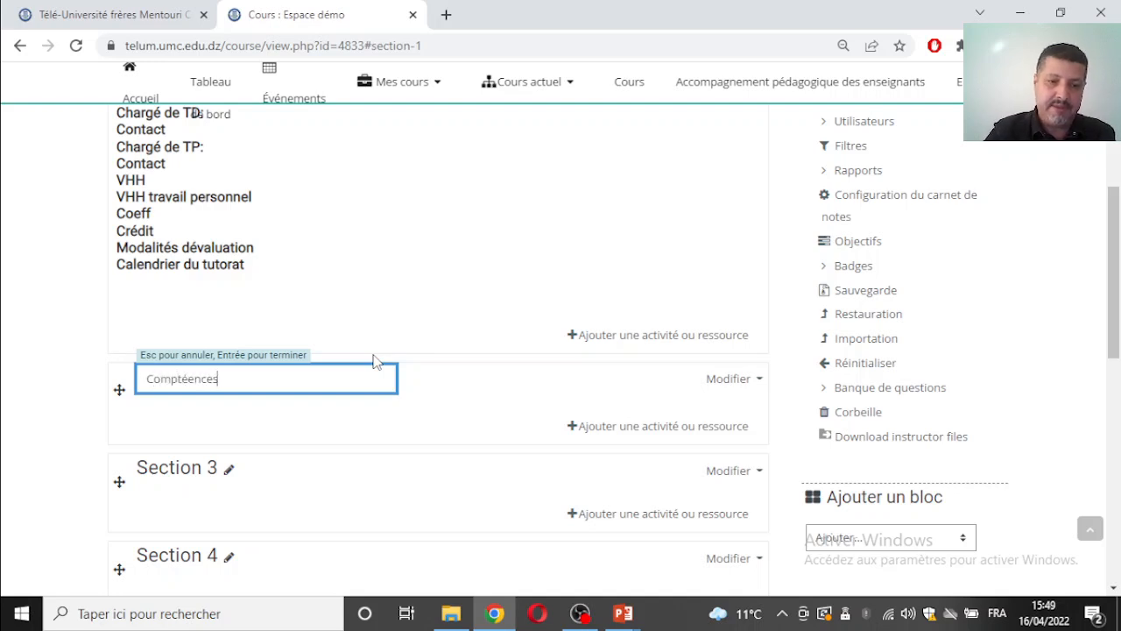
pyautogui.write(' visées')
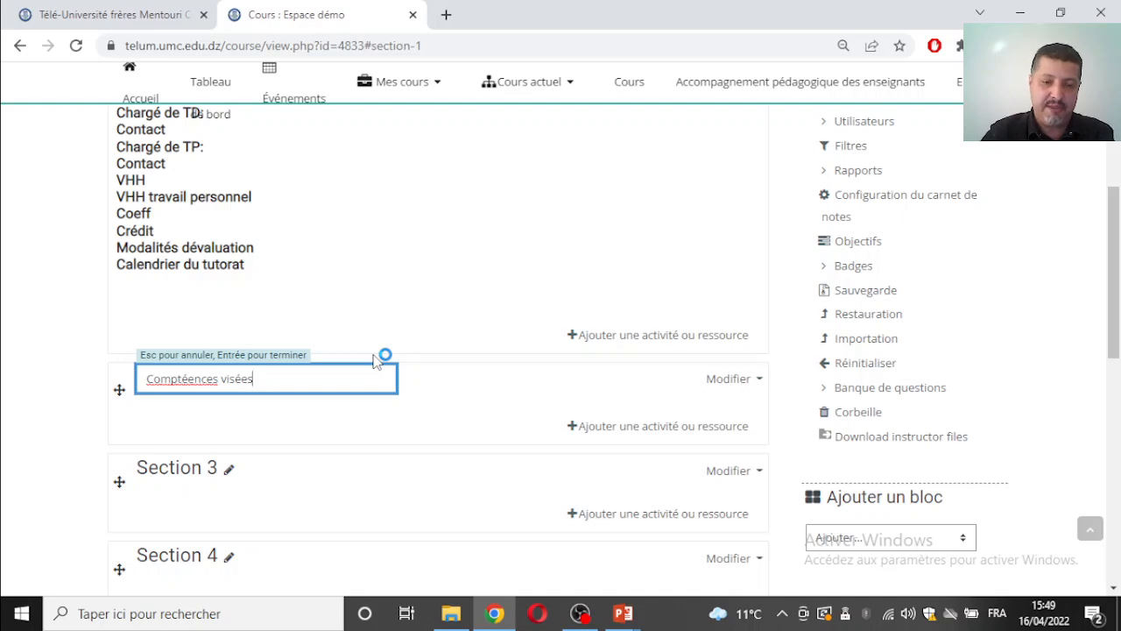
pyautogui.click(191, 379)
pyautogui.write('c')
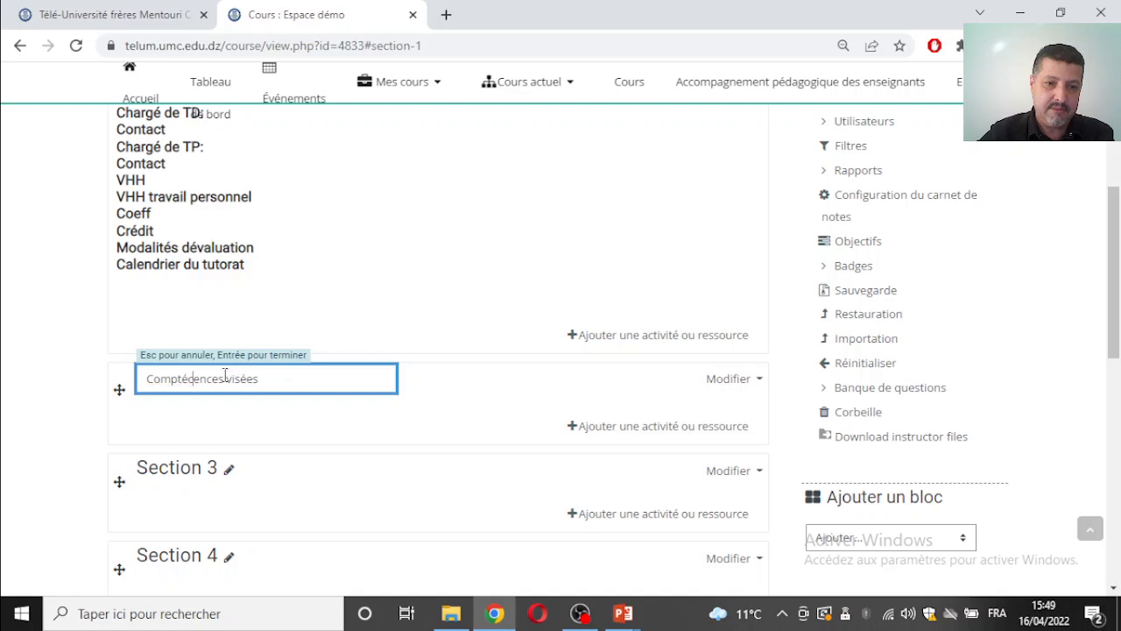
pyautogui.press('BackSpace')
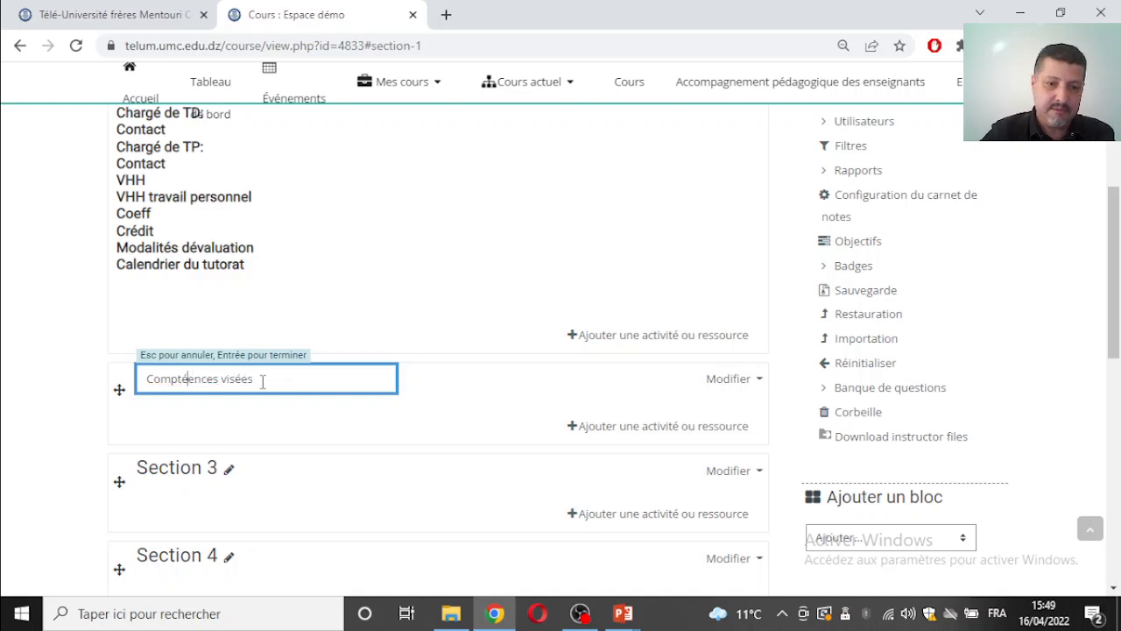
pyautogui.press('BackSpace')
pyautogui.press('BackSpace')
pyautogui.write('ét')
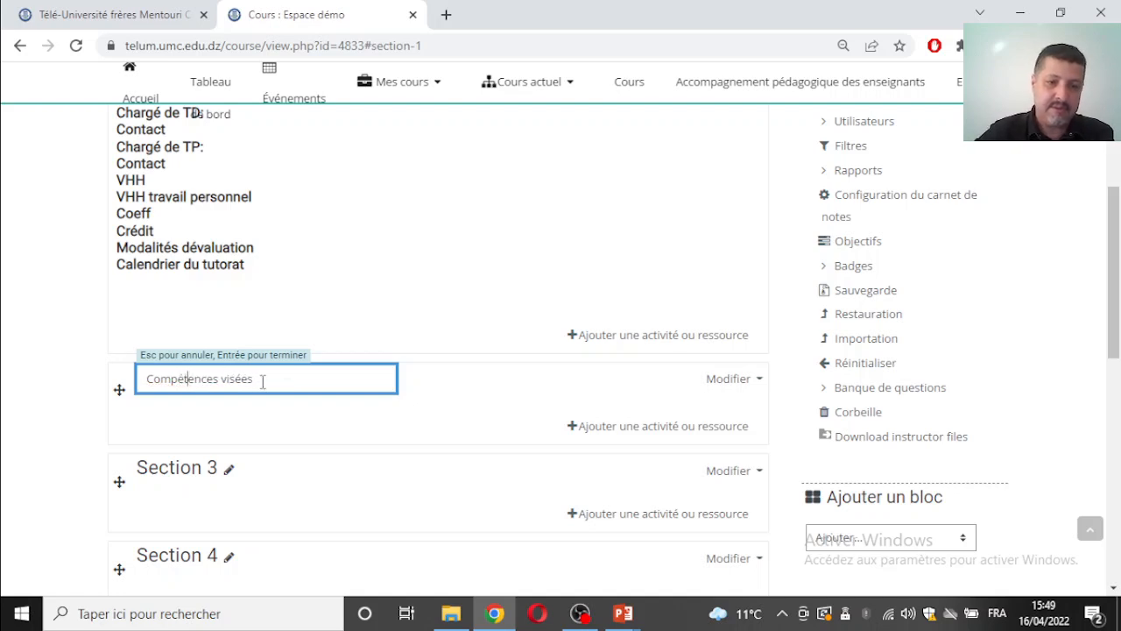
pyautogui.press('Return')
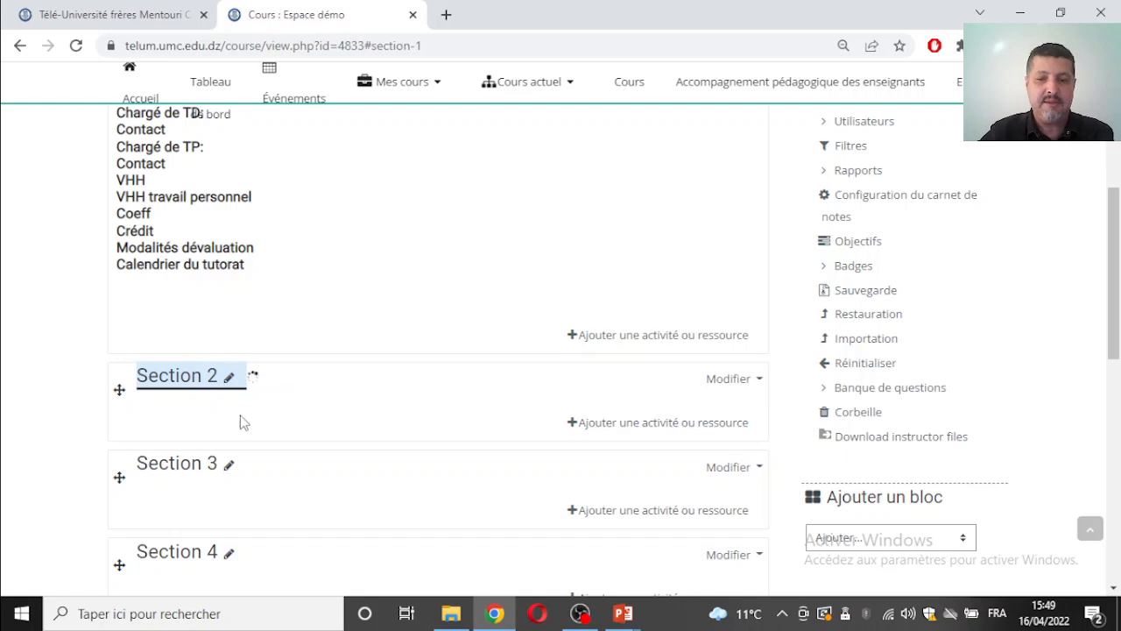
# Step: Rename Section 3 of the course as "Prérequis"
pyautogui.click(229, 467)
pyautogui.write('Pré')
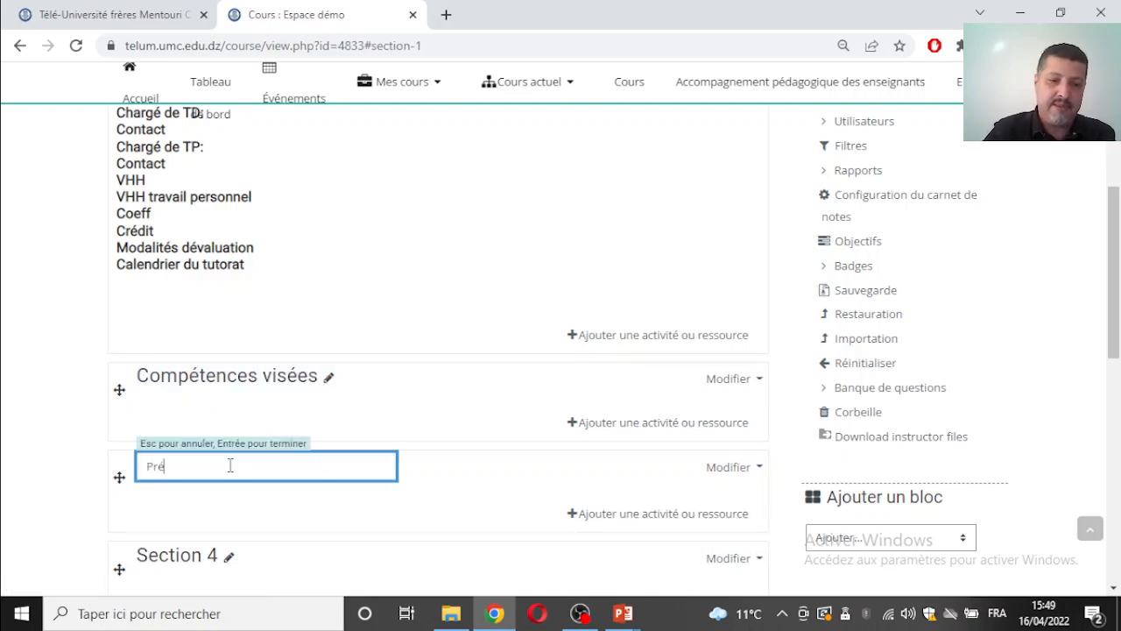
pyautogui.write('requis')
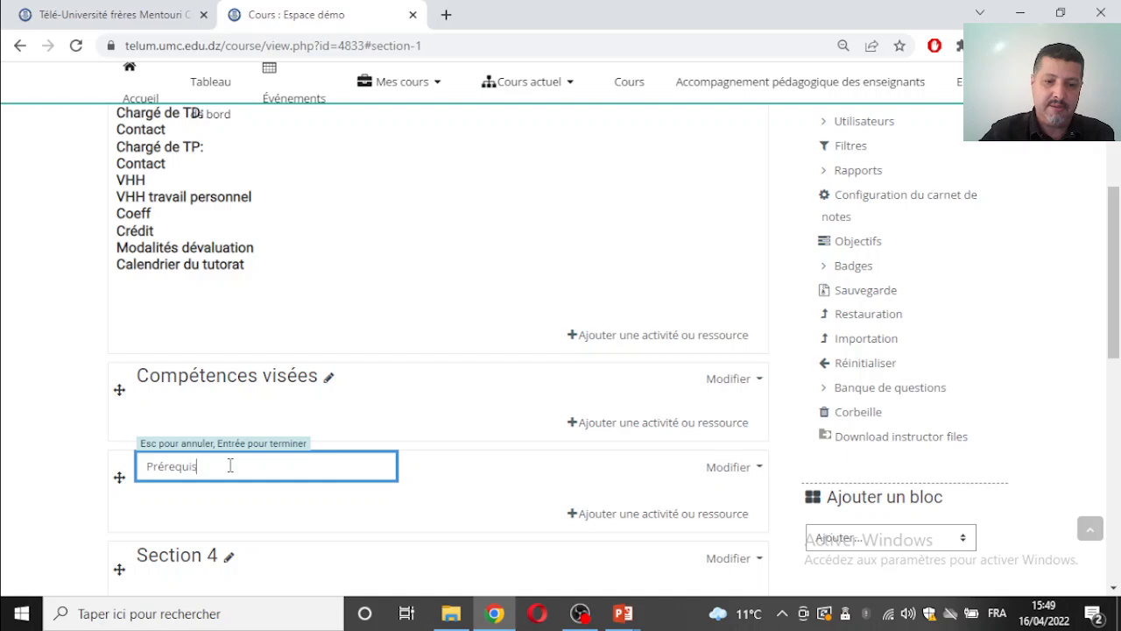
pyautogui.press('Return')
# Step: Rename Section 4 of the course as "Grandes lignes"
pyautogui.scroll(-2, 303, 421)
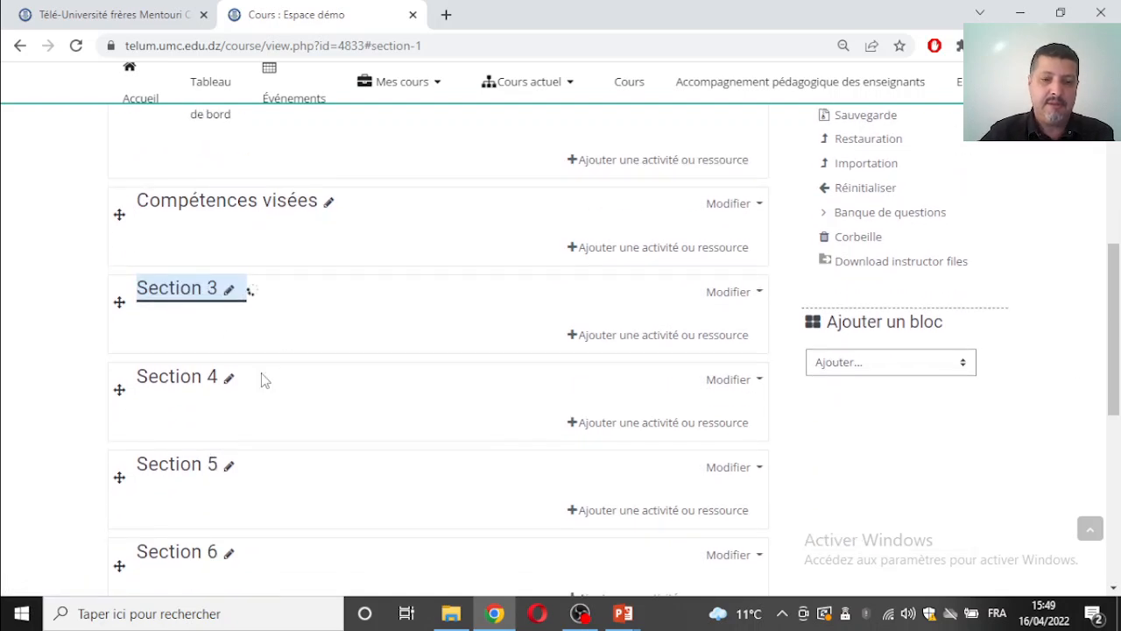
pyautogui.click(226, 383)
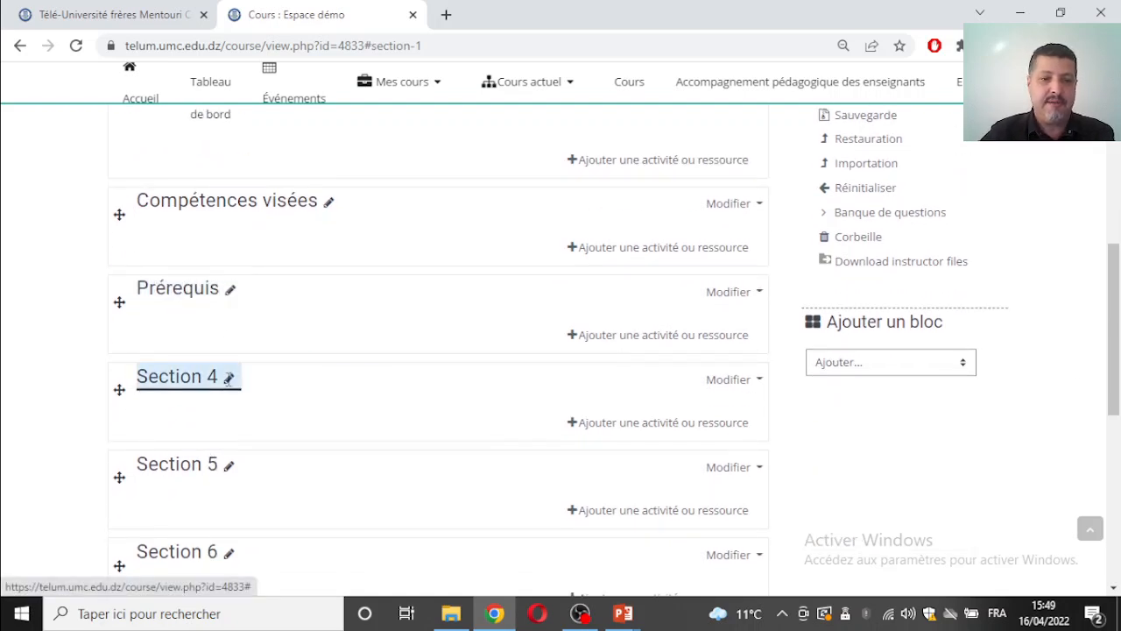
pyautogui.write('Grande')
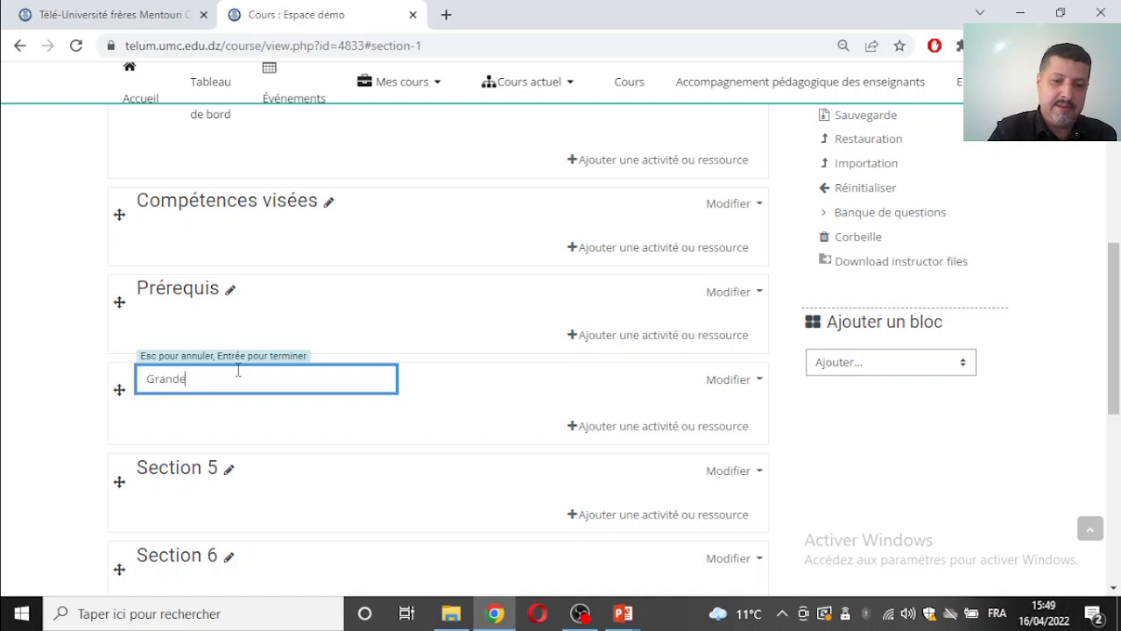
pyautogui.write('s lignes')
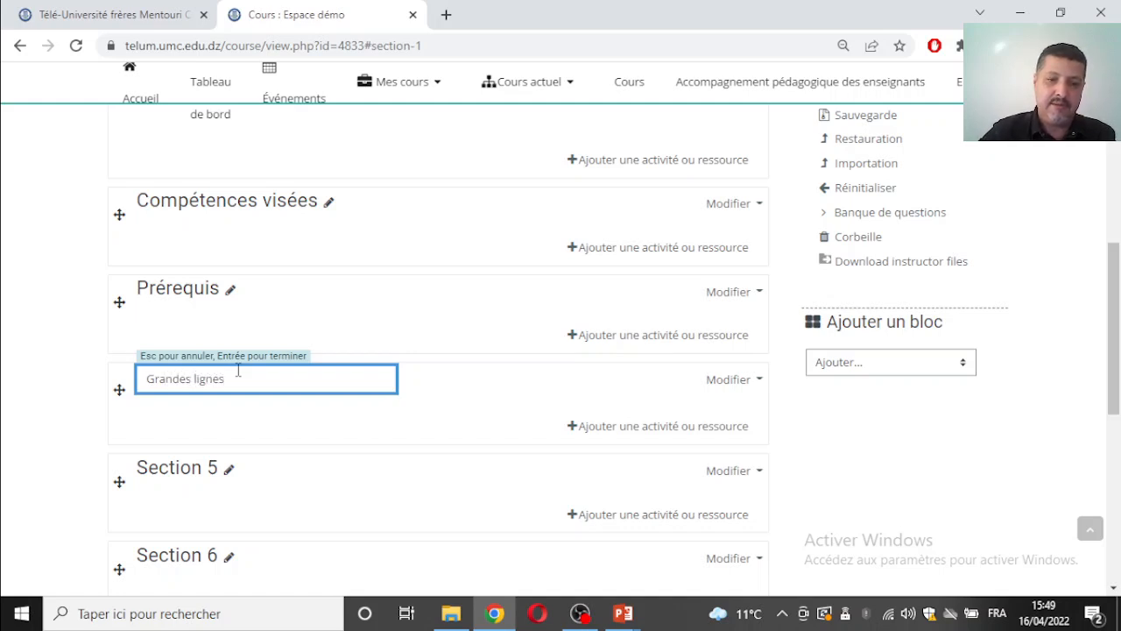
pyautogui.press('Return')
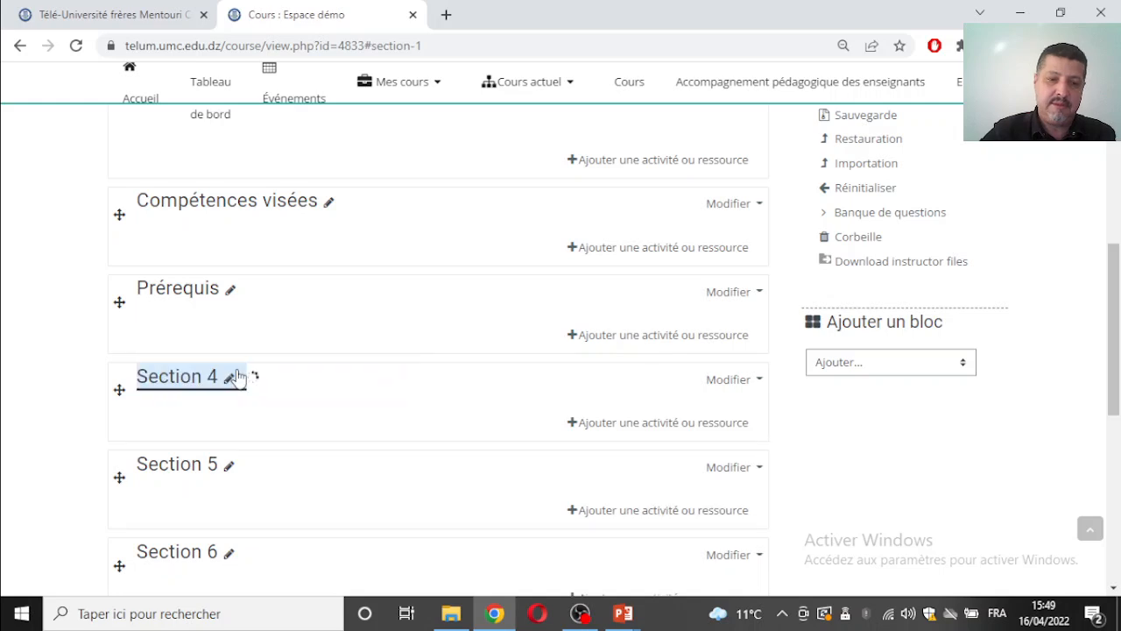
# Step: Rename Section 5 of the course as "RDV avec votre enseignant"
pyautogui.click(229, 469)
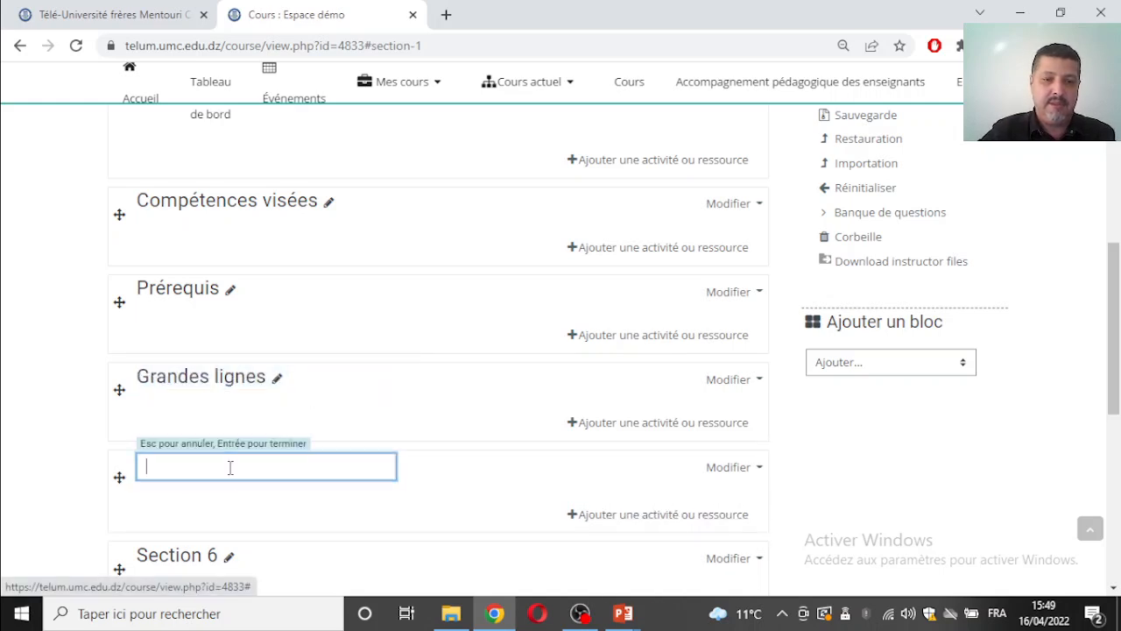
pyautogui.write('Cha')
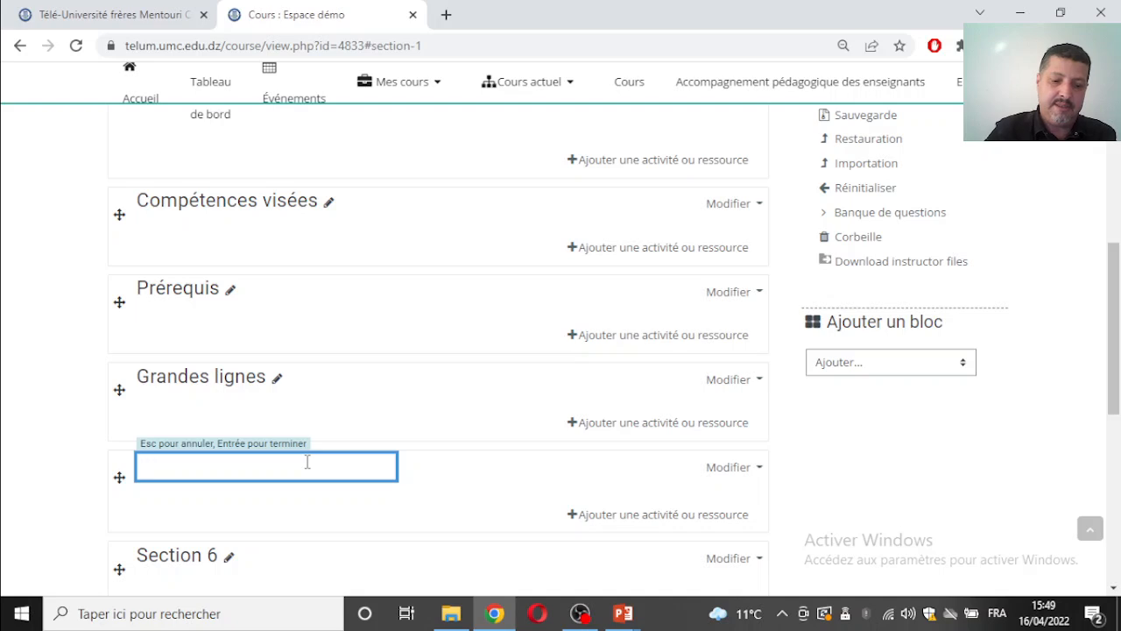
pyautogui.write('RDV ave')
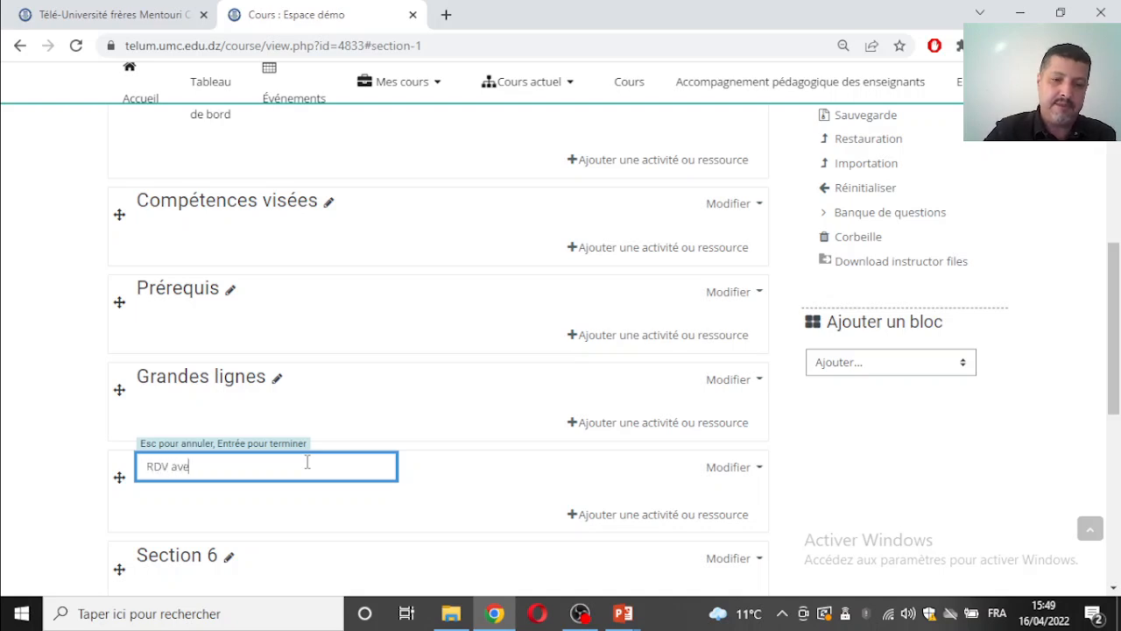
pyautogui.write('c votre ens')
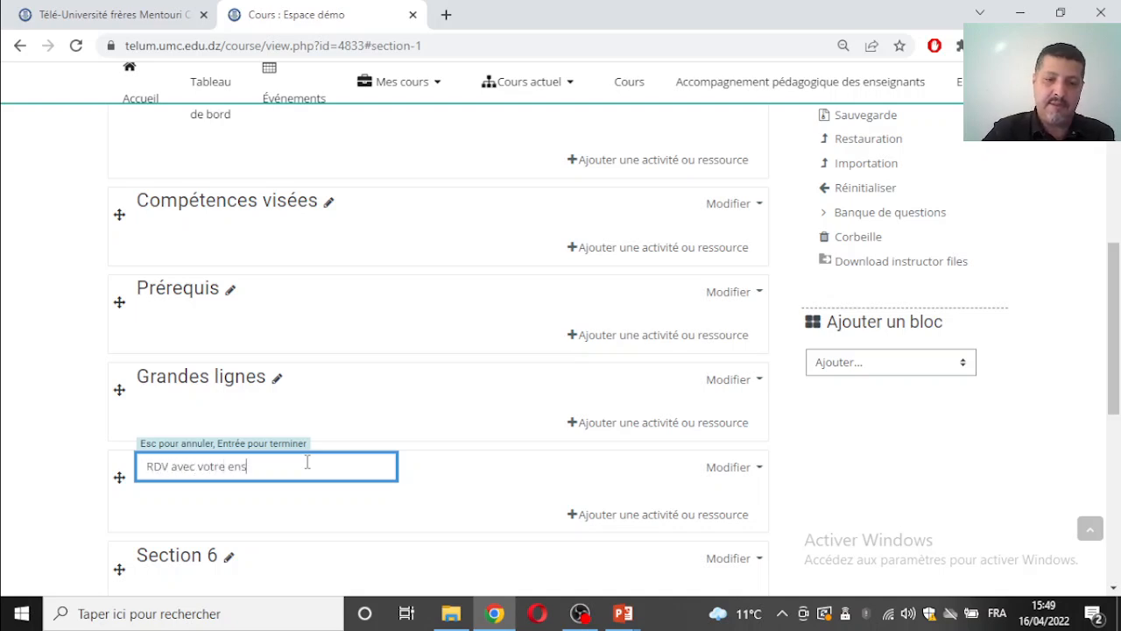
pyautogui.write('eignant')
pyautogui.press('Escape')
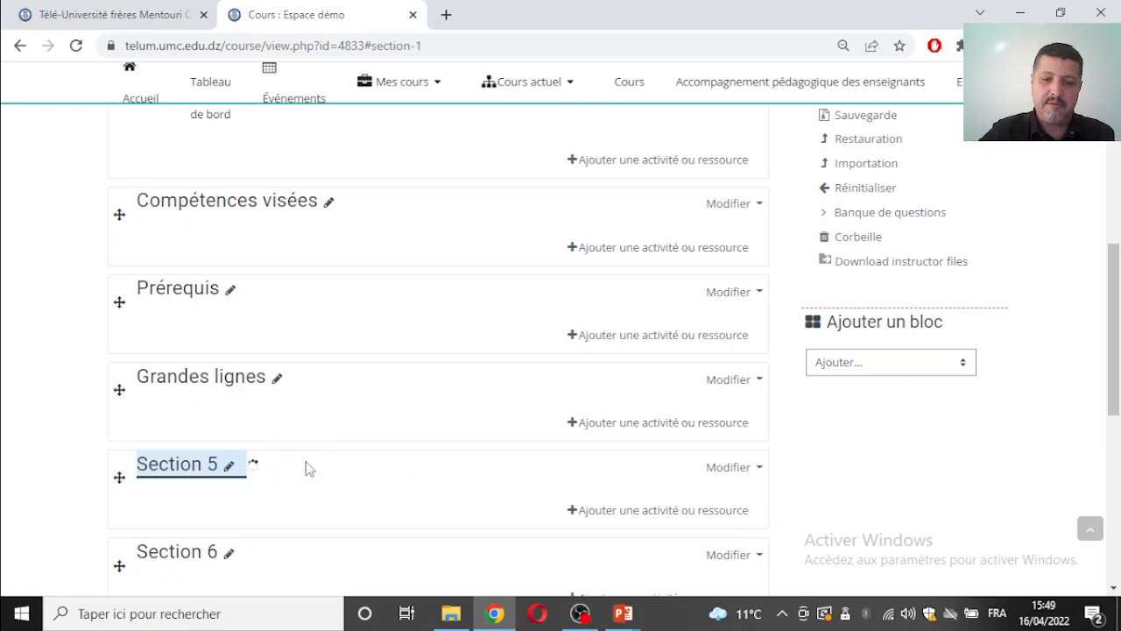
# Step: Rename Section 6 as "Chapitre:" followed by a row of dots as a title placeholder
pyautogui.scroll(-2, 280, 411)
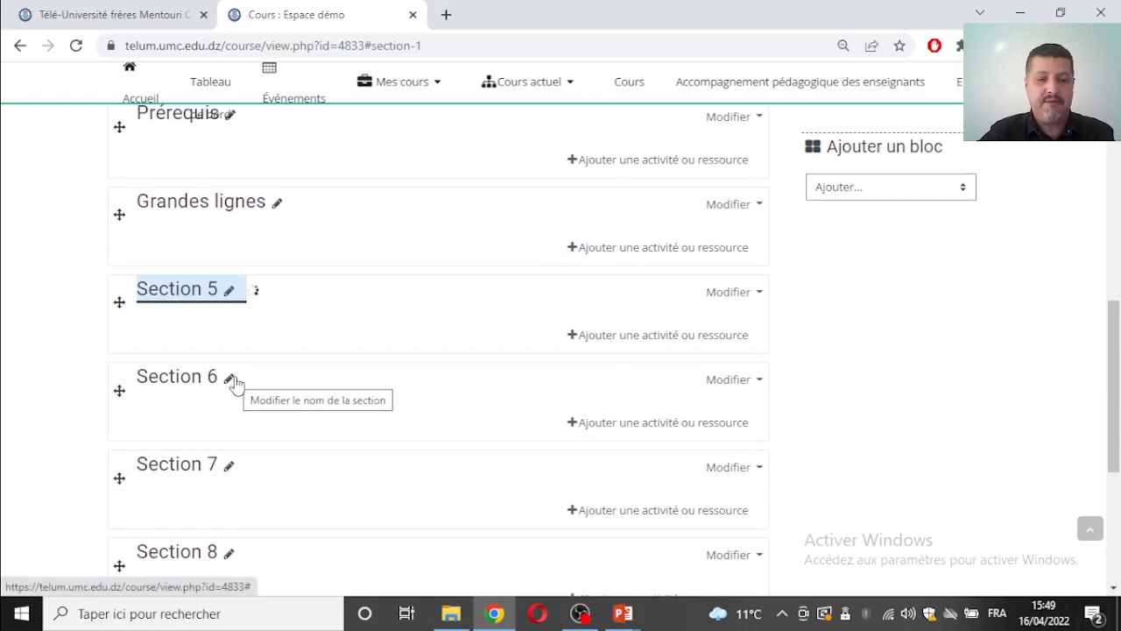
pyautogui.click(232, 380)
pyautogui.write('c')
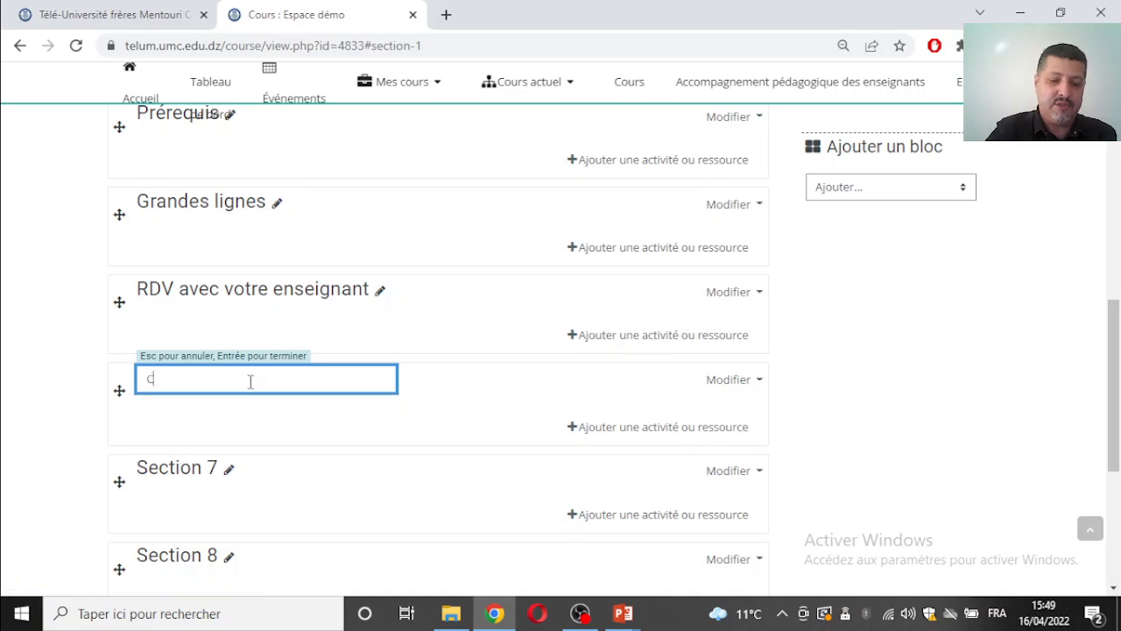
pyautogui.write('hapitre')
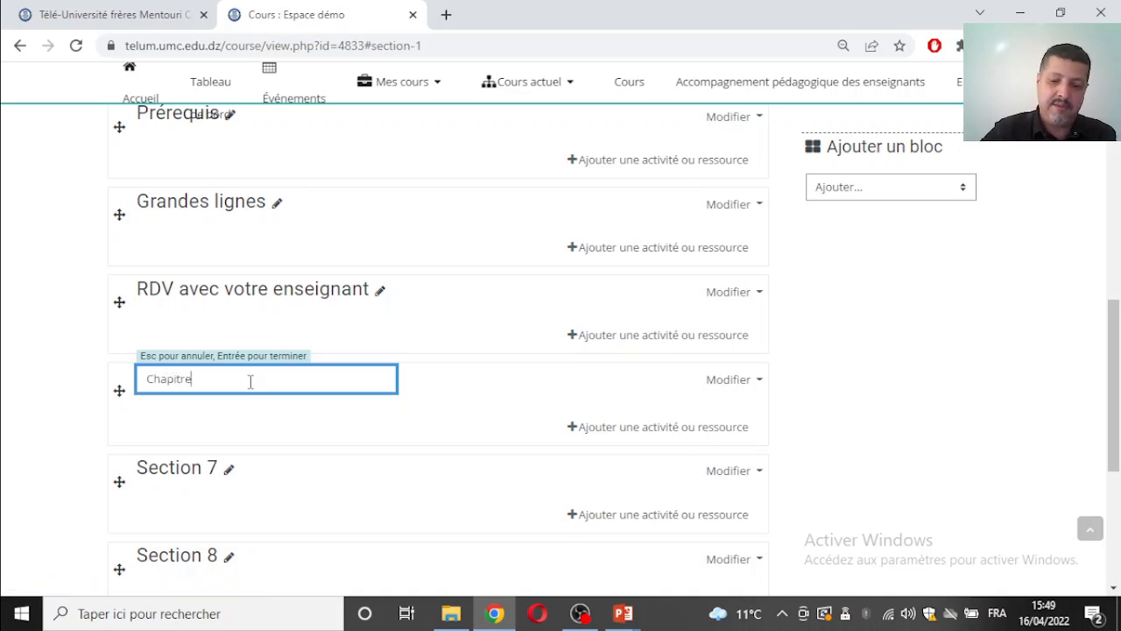
pyautogui.write(':...........')
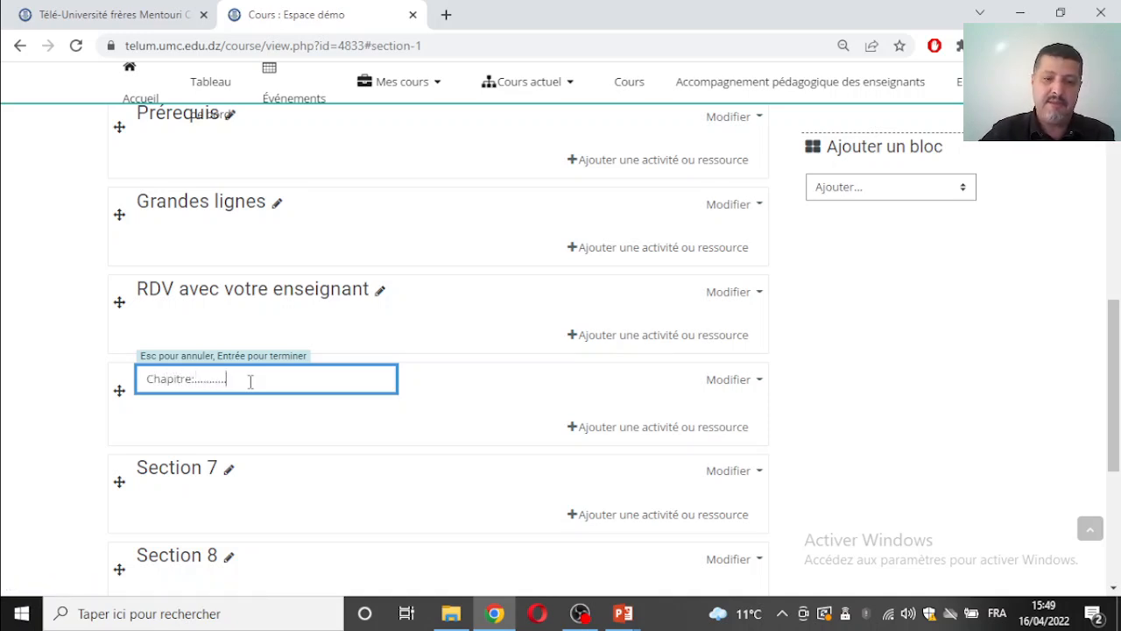
pyautogui.press('Return')
# Step: Add the number 1 to the chapter section's name so it reads "Chapitre1:" before the dots
pyautogui.click(228, 467)
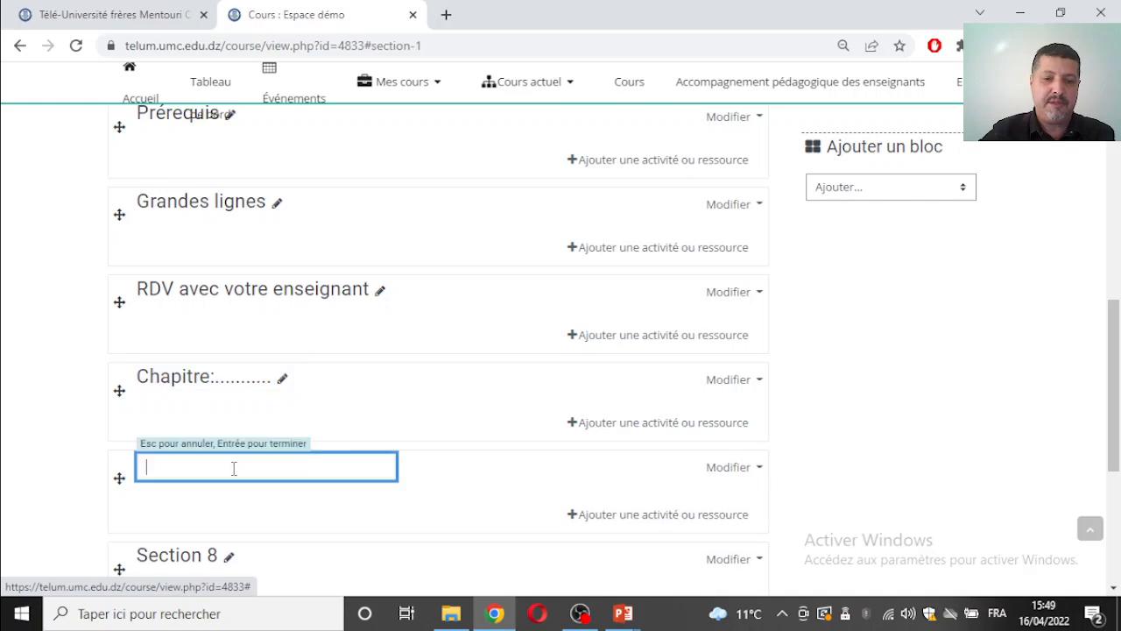
pyautogui.press('Return')
pyautogui.click(287, 382)
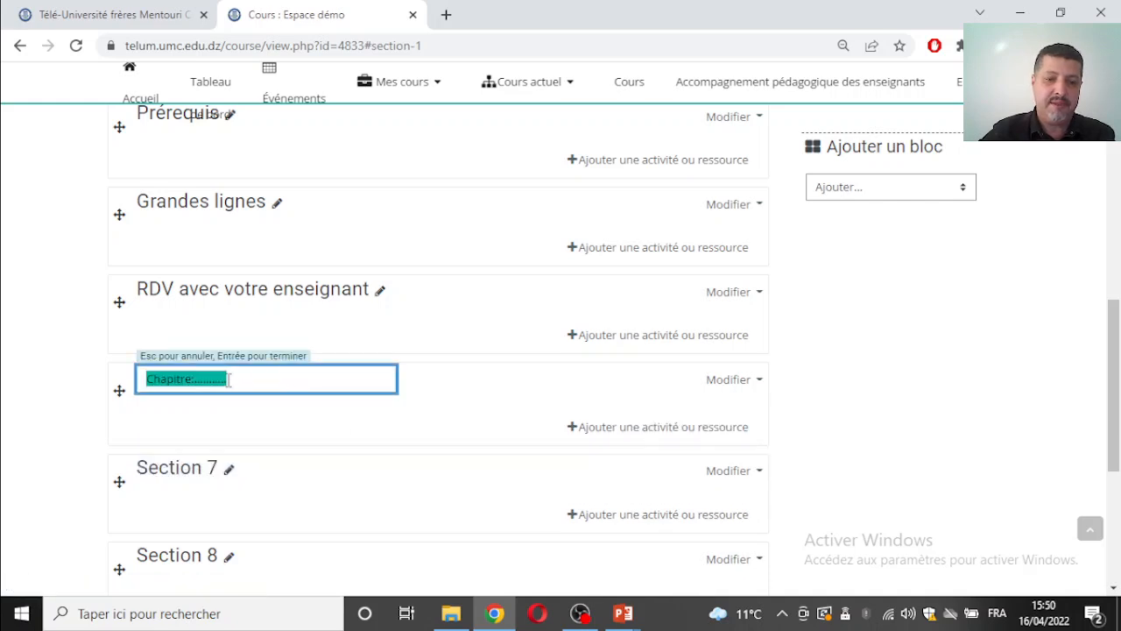
pyautogui.click(193, 377)
pyautogui.press('Return')
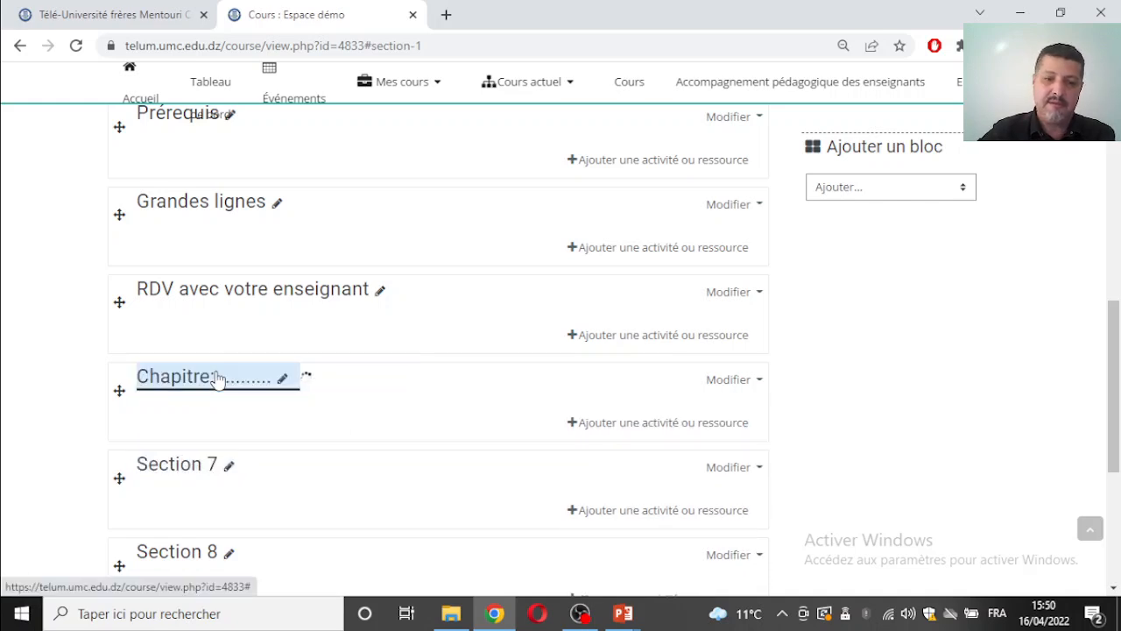
# Step: Rename Section 7 as "Chapitre2:" followed by a row of dots as a title placeholder
pyautogui.click(230, 467)
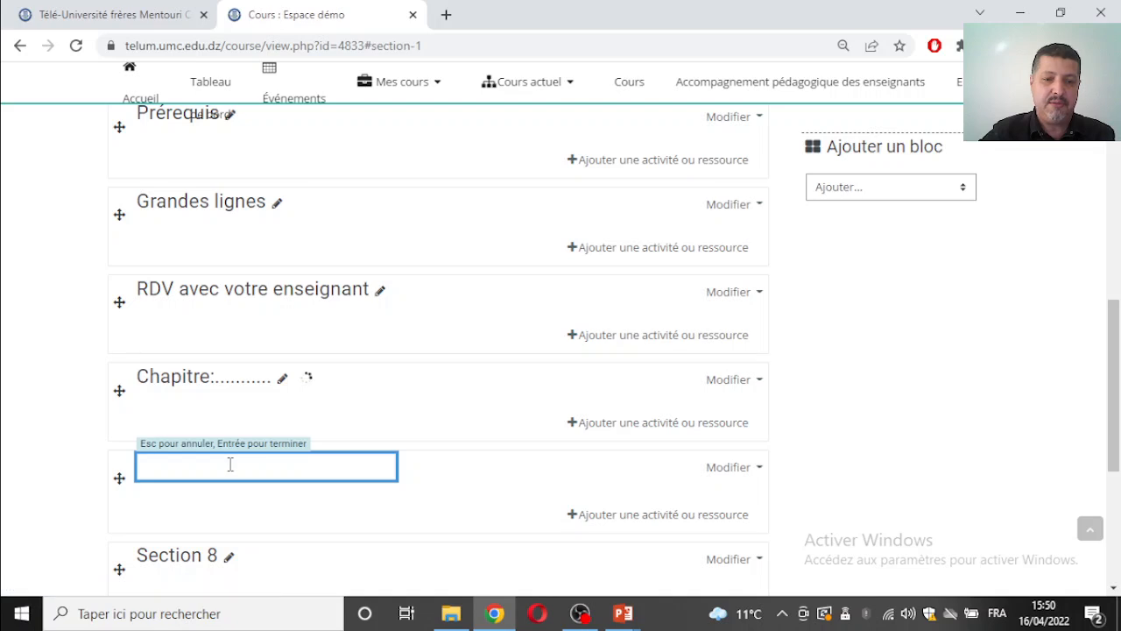
pyautogui.click(229, 465)
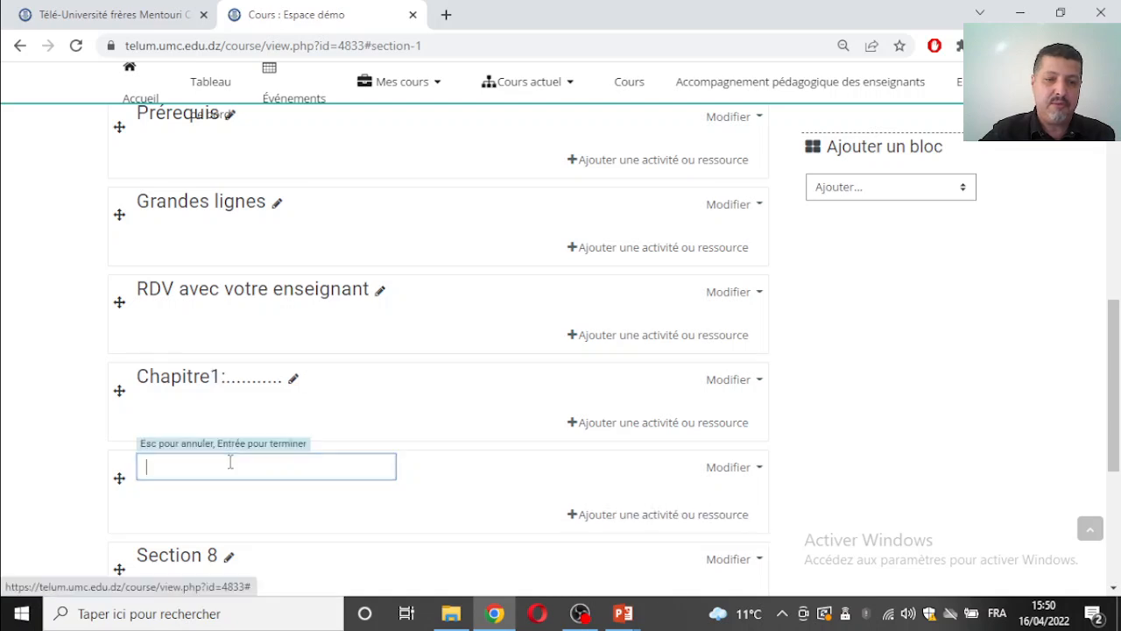
pyautogui.write('Chap')
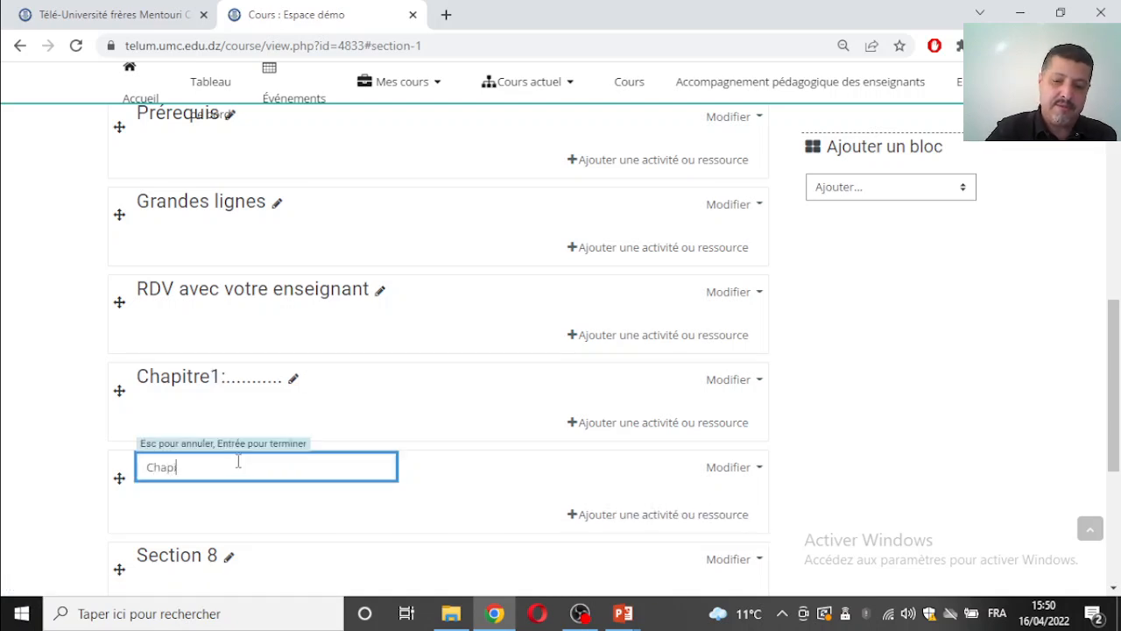
pyautogui.write('itre2:')
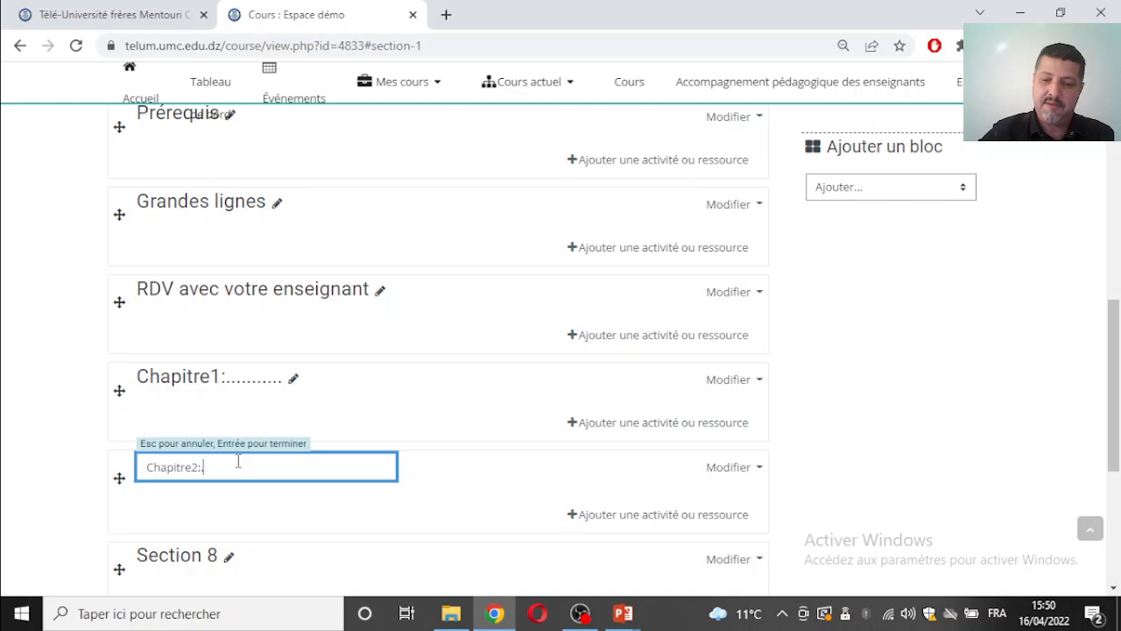
pyautogui.write('..............')
pyautogui.press('Return')
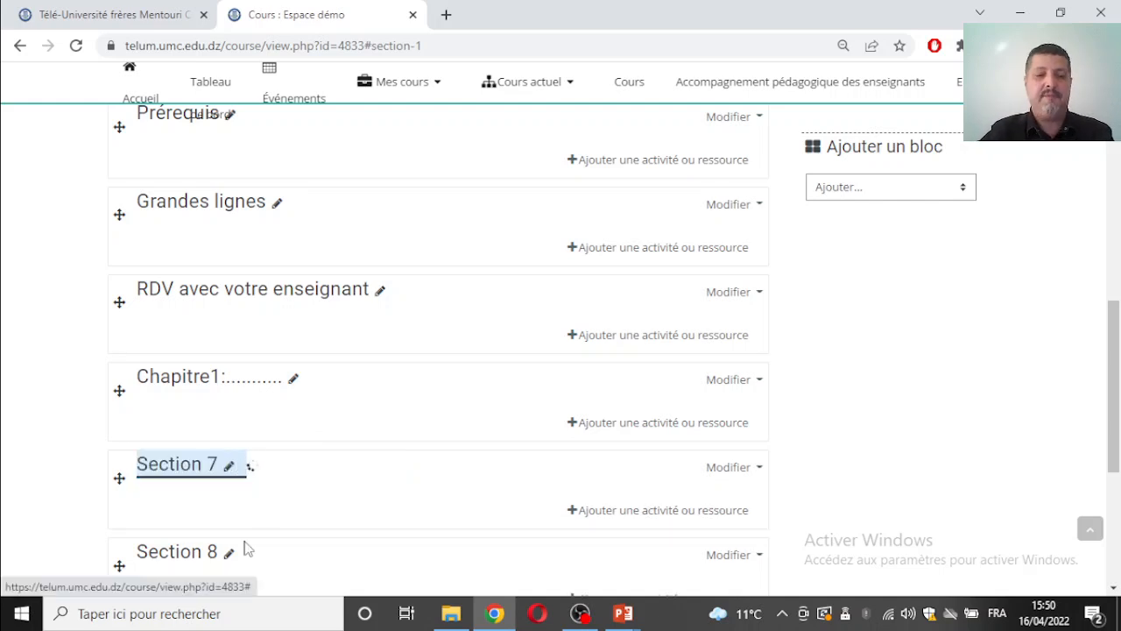
pyautogui.scroll(-3, 320, 485)
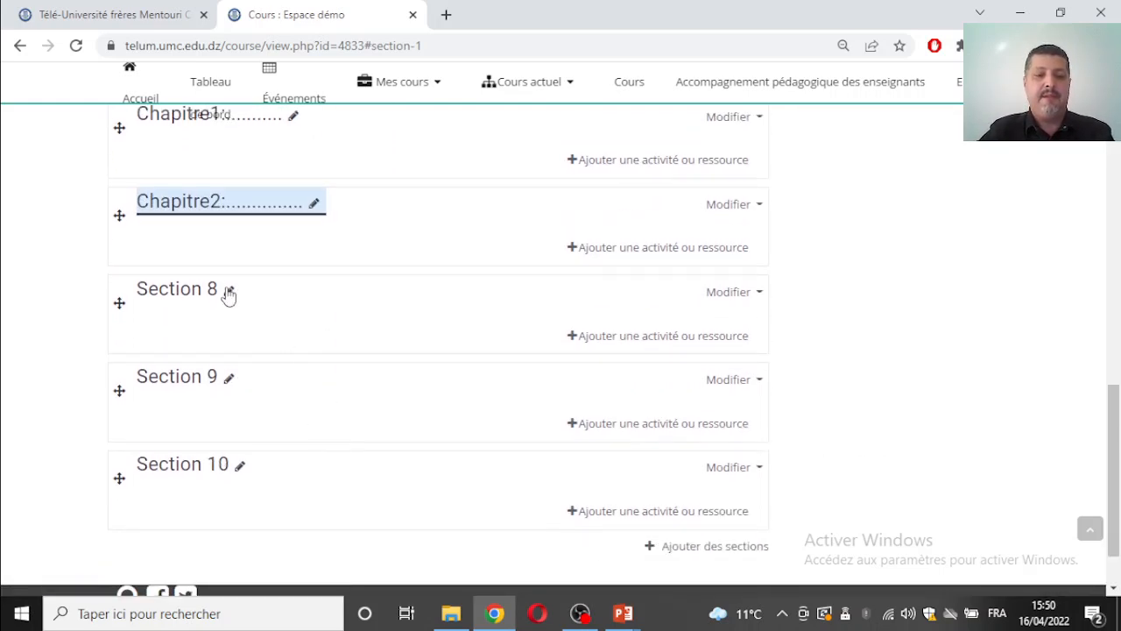
# Step: Rename Section 8 of the course as "Test de sortie"
pyautogui.click(230, 296)
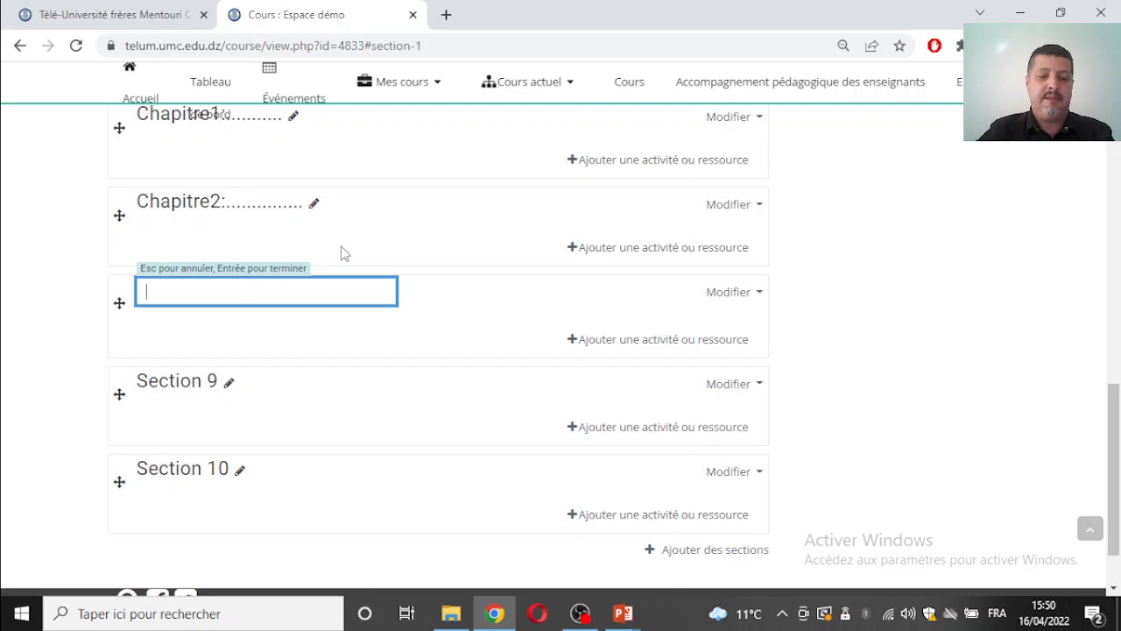
pyautogui.write('Test de sortie')
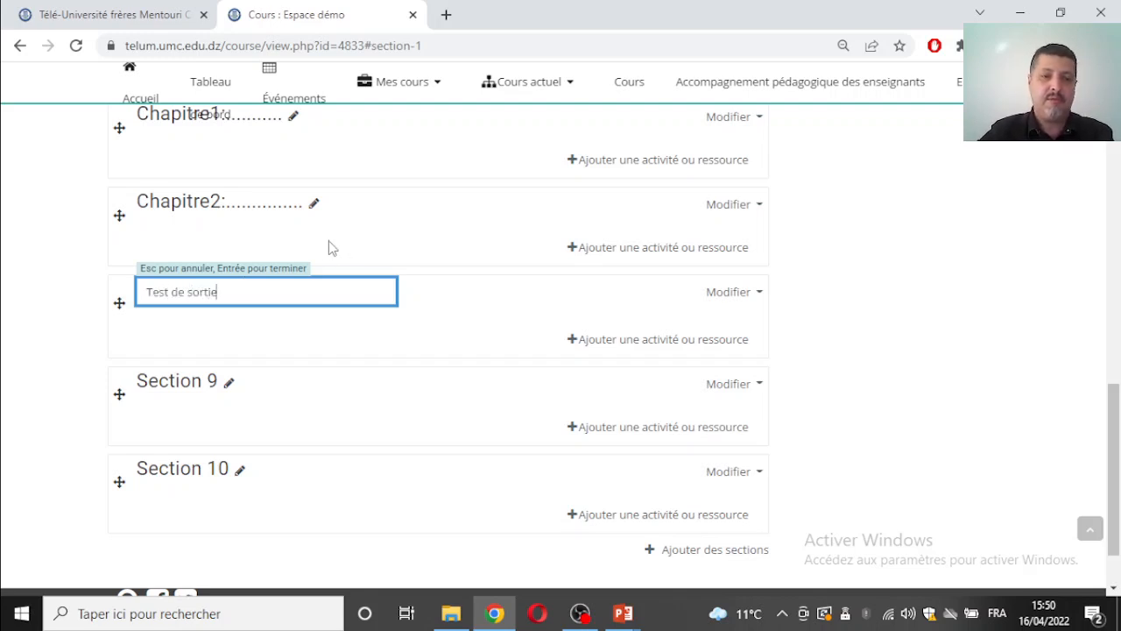
pyautogui.press('Escape')
# Step: Rename Section 9 of the course as "Références bibiographiques"
pyautogui.scroll(1, 289, 263)
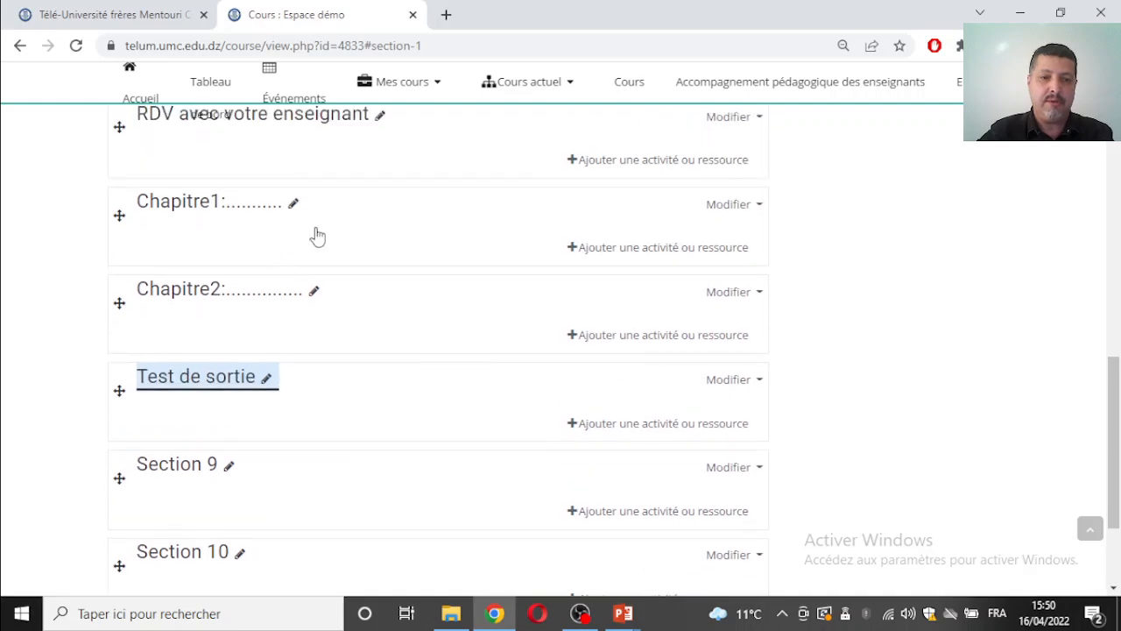
pyautogui.click(230, 465)
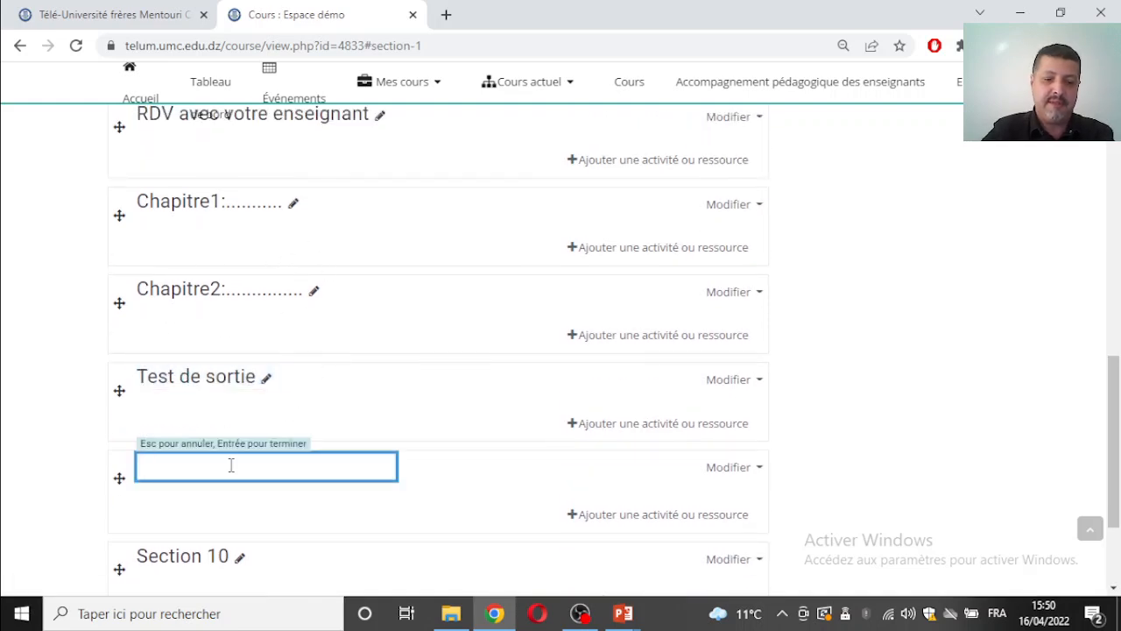
pyautogui.write('Réfé')
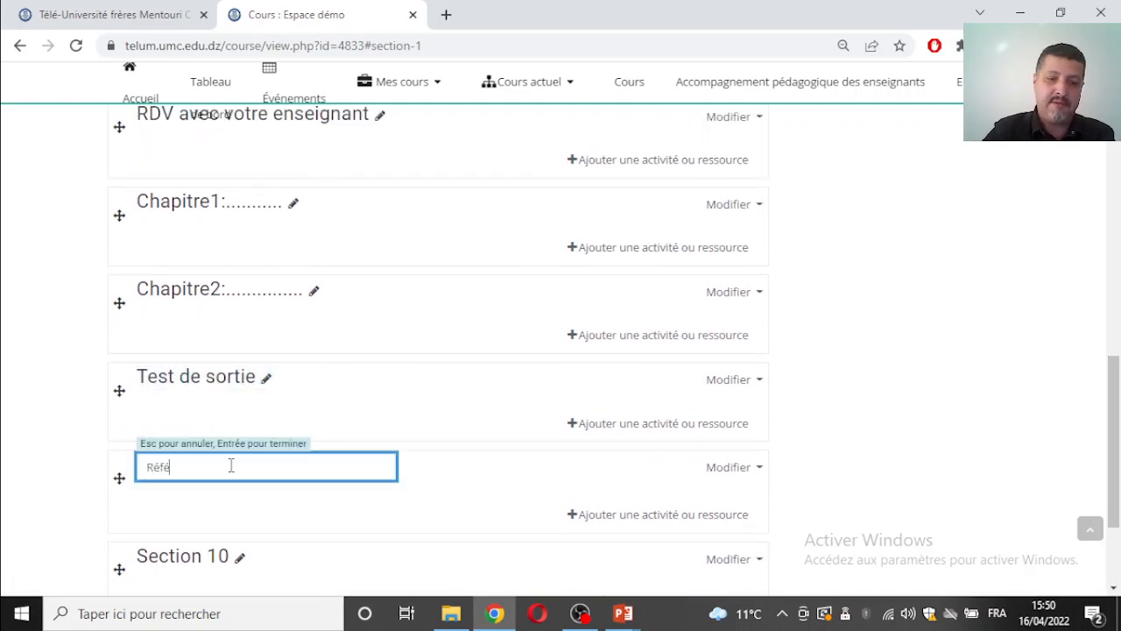
pyautogui.write('rences ')
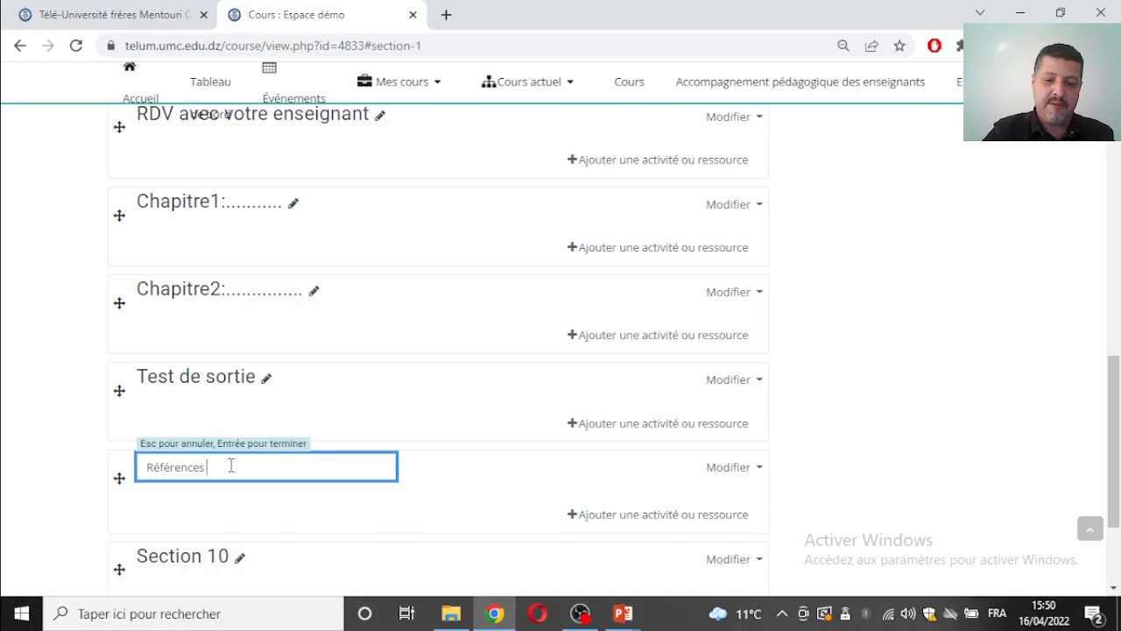
pyautogui.write('bibliogr')
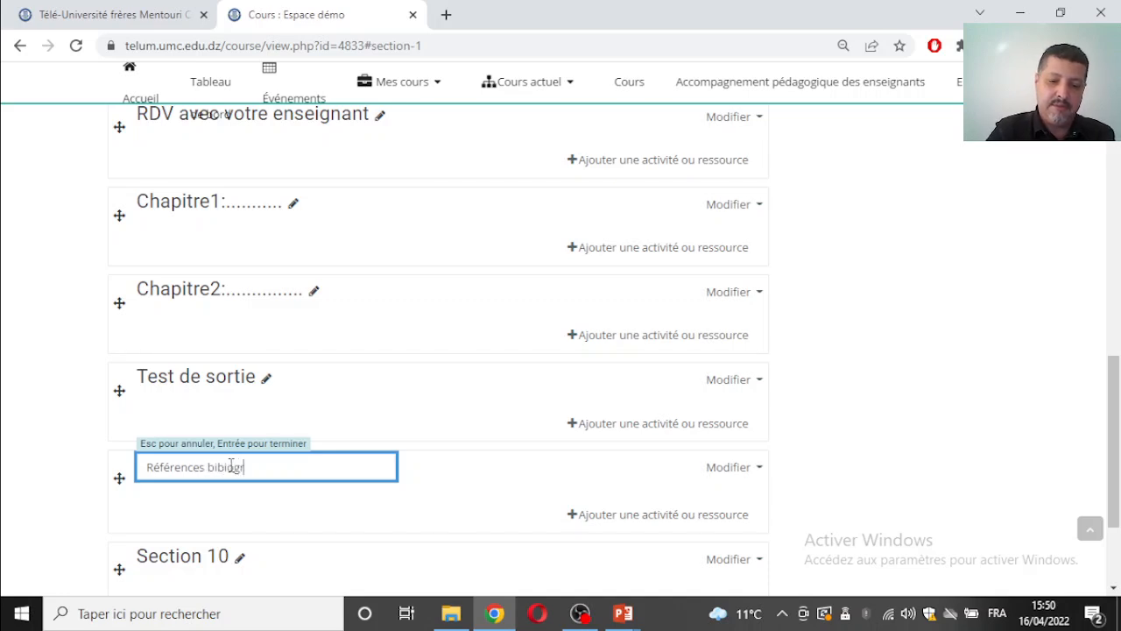
pyautogui.write('aphiques')
pyautogui.press('Return')
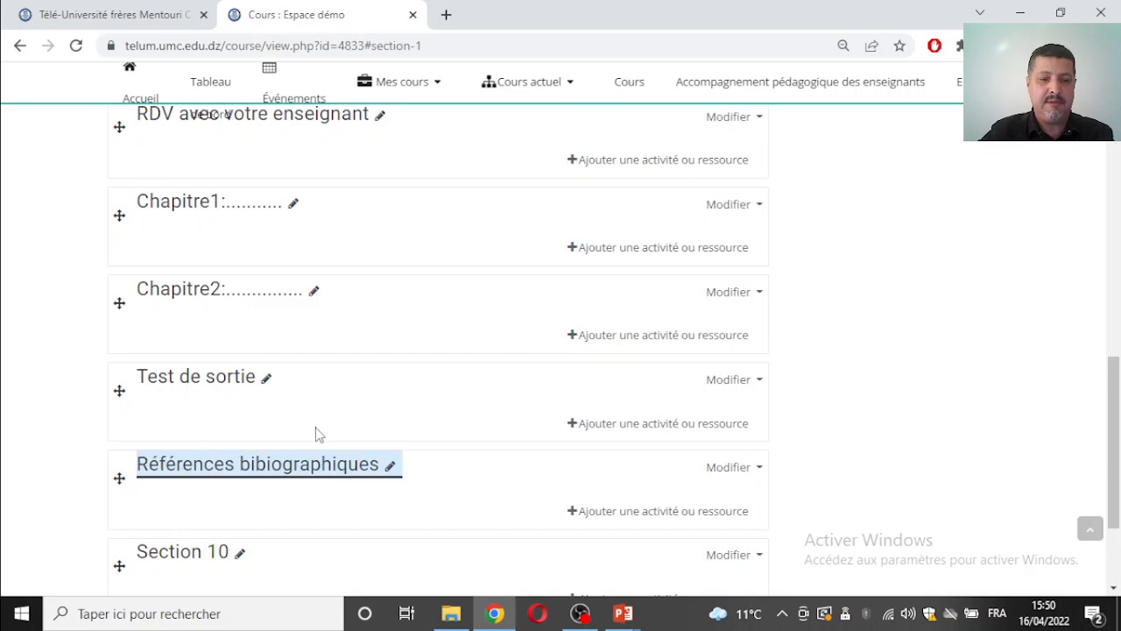
# Step: Rename Section 10 as "Votre avis nous intéresse", replacing the first draft title "Evaluation du cours"
pyautogui.scroll(-3, 317, 435)
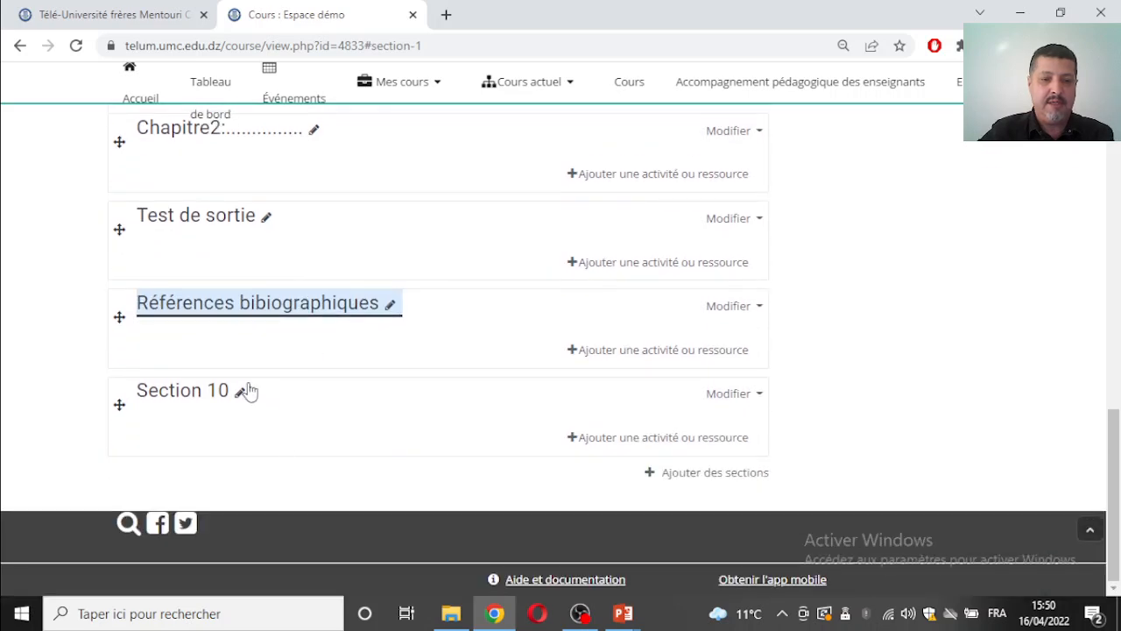
pyautogui.click(242, 393)
pyautogui.write('Ev')
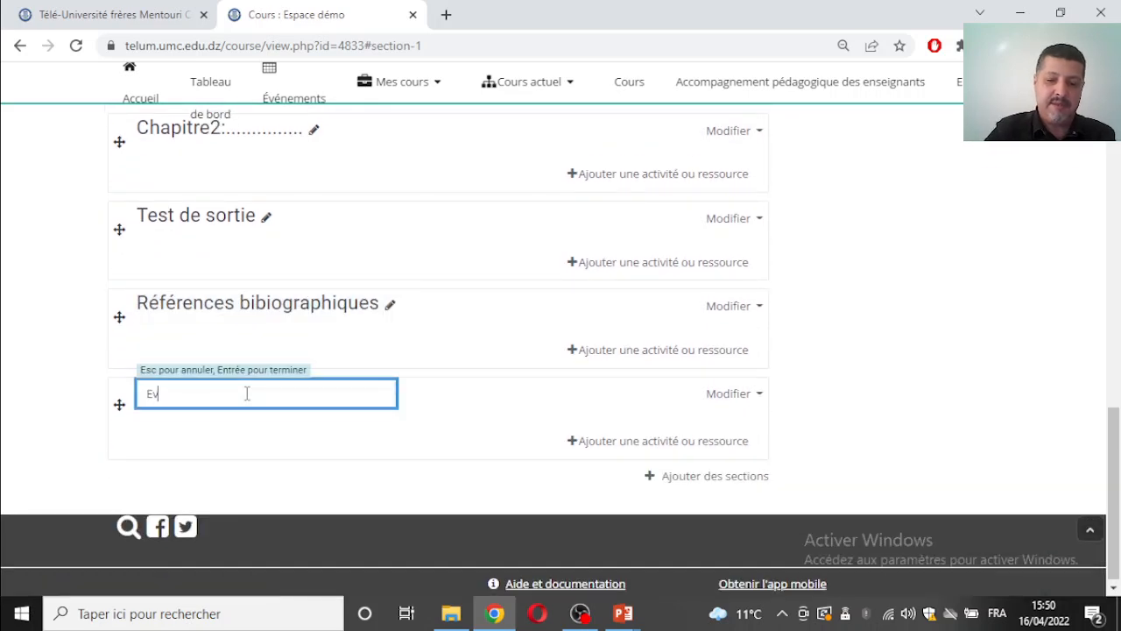
pyautogui.write('aluation du cours')
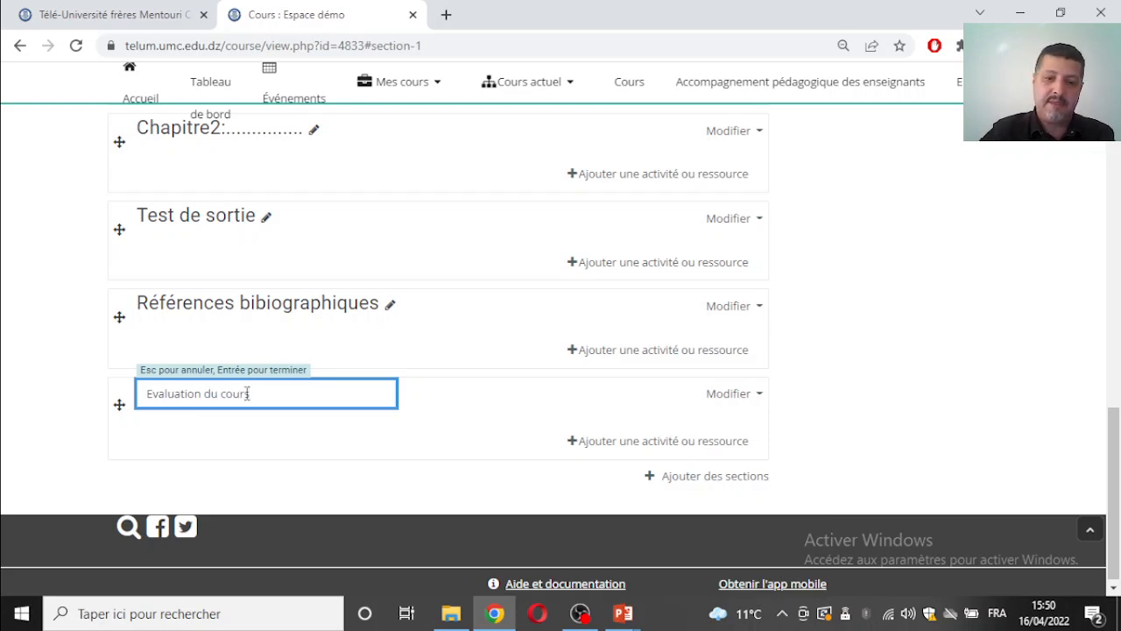
pyautogui.moveTo(313, 400); pyautogui.dragTo(109, 386)
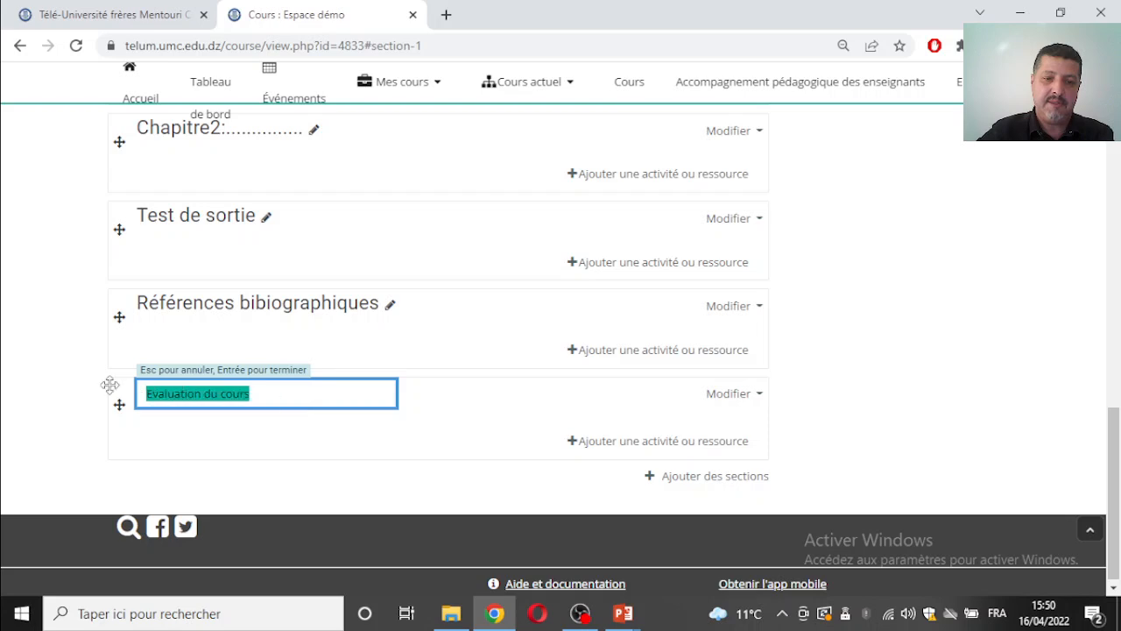
pyautogui.write('Votre av')
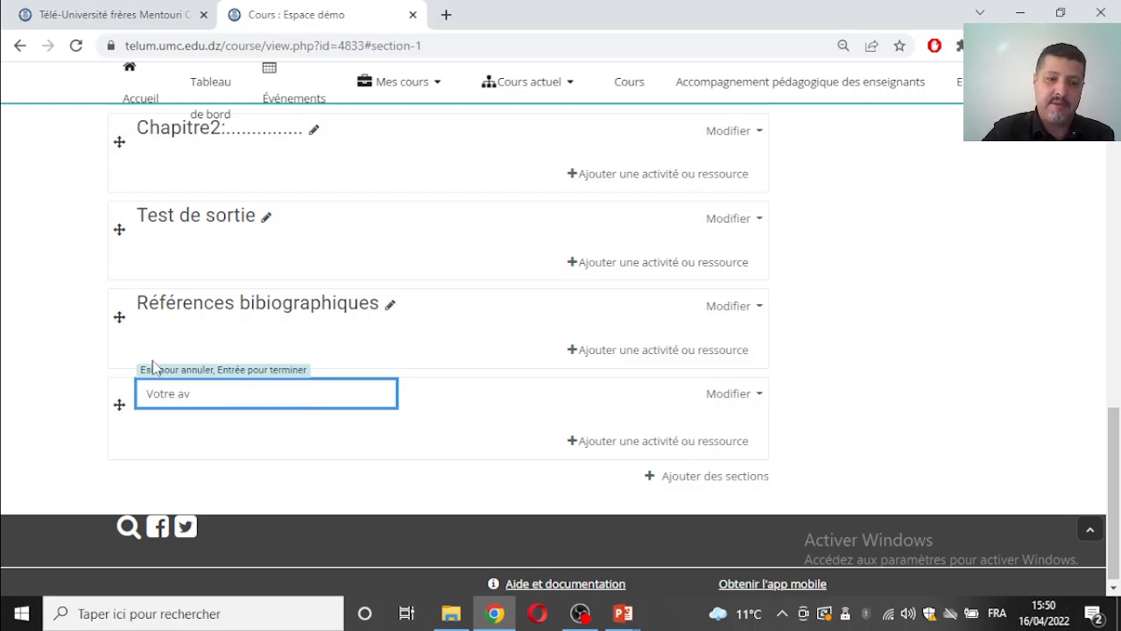
pyautogui.write('is nous interesse')
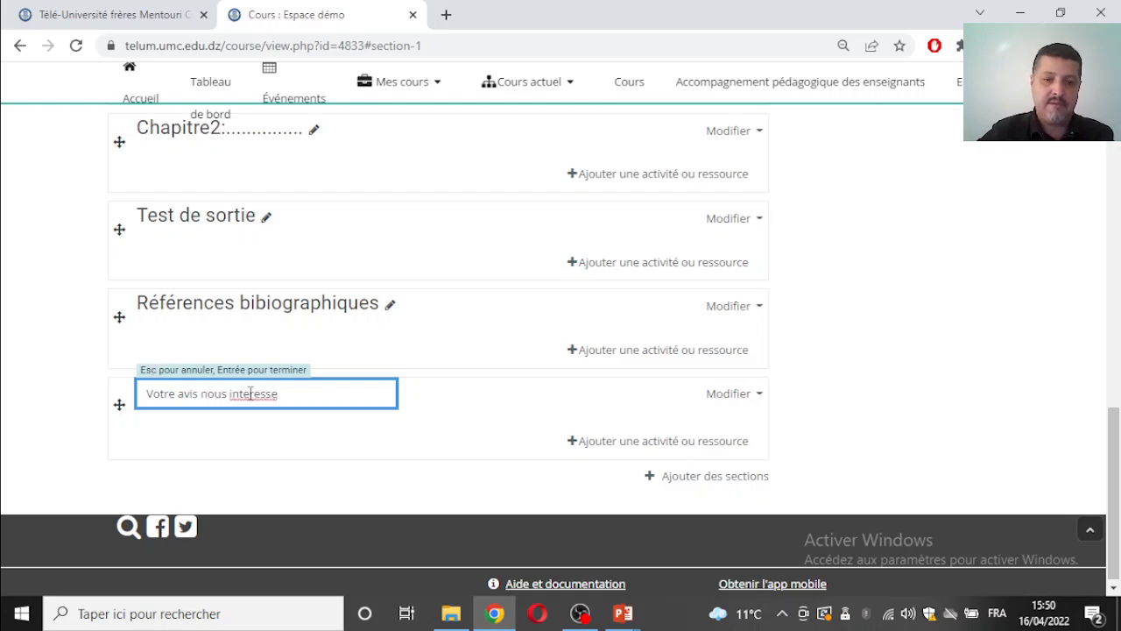
pyautogui.press('Escape')
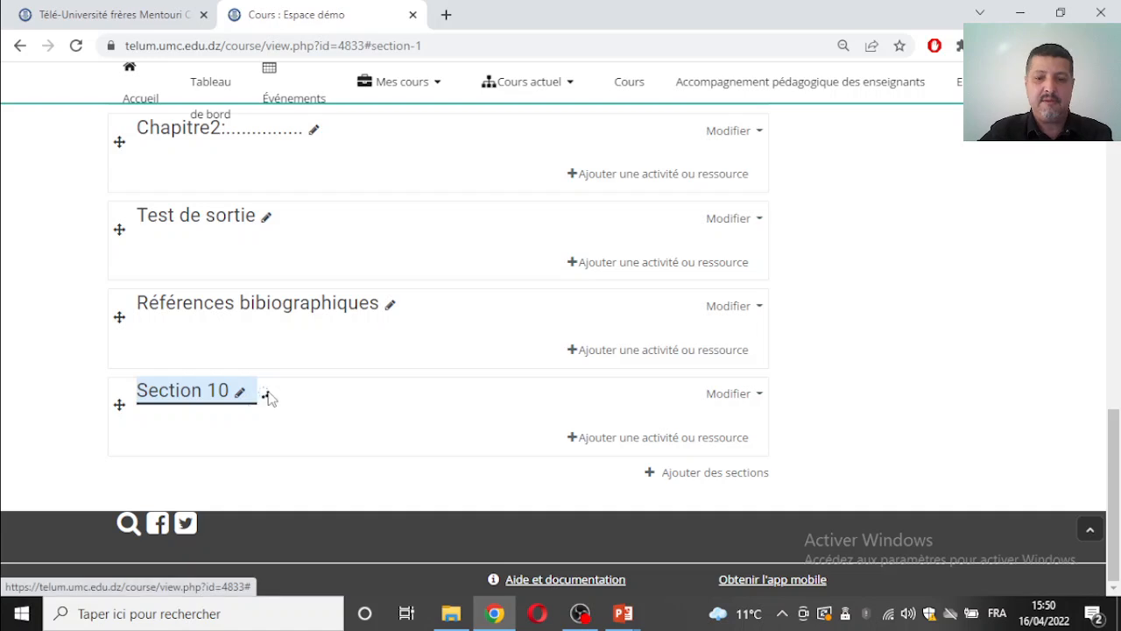
# Step: Add one new section at the end of the course
pyautogui.scroll(1, 369, 385)
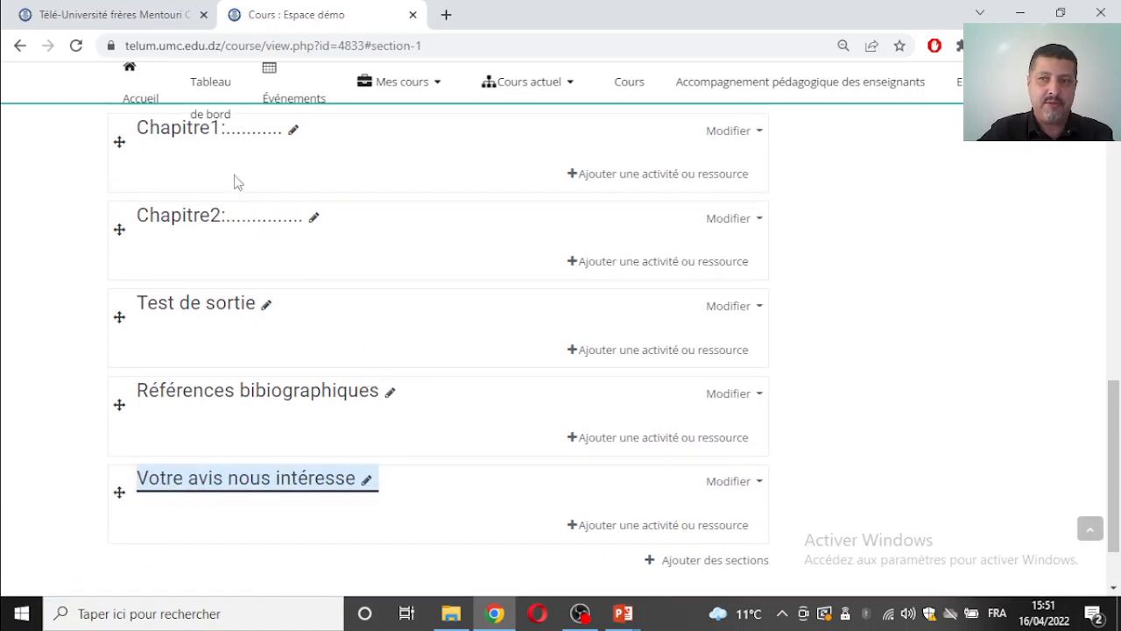
pyautogui.scroll(-1, 382, 358)
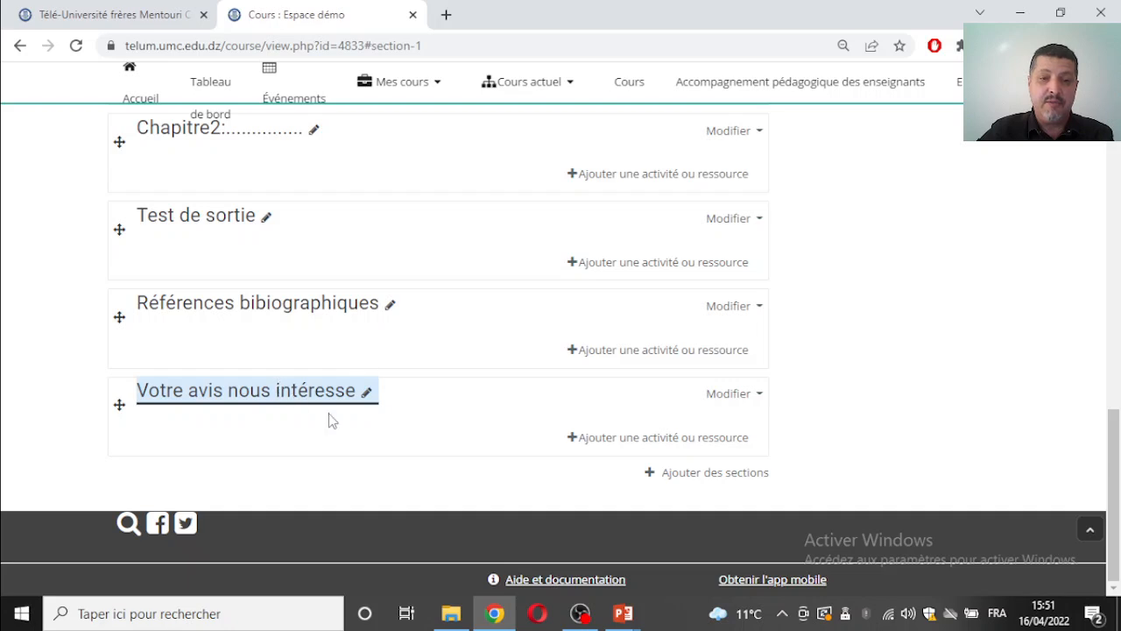
pyautogui.click(674, 478)
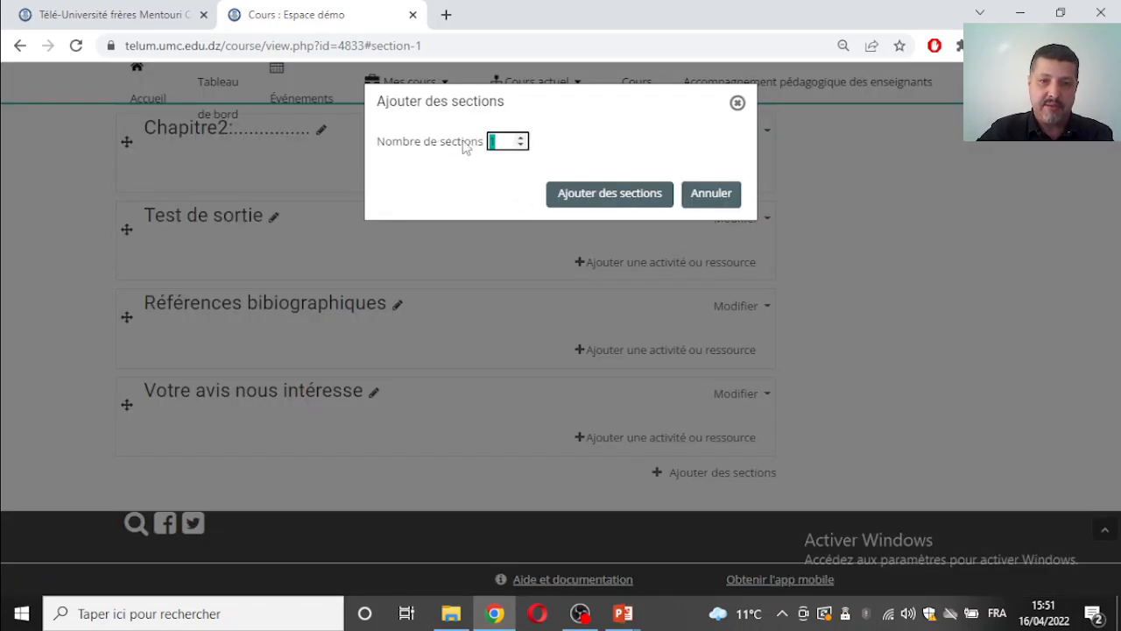
pyautogui.click(581, 201)
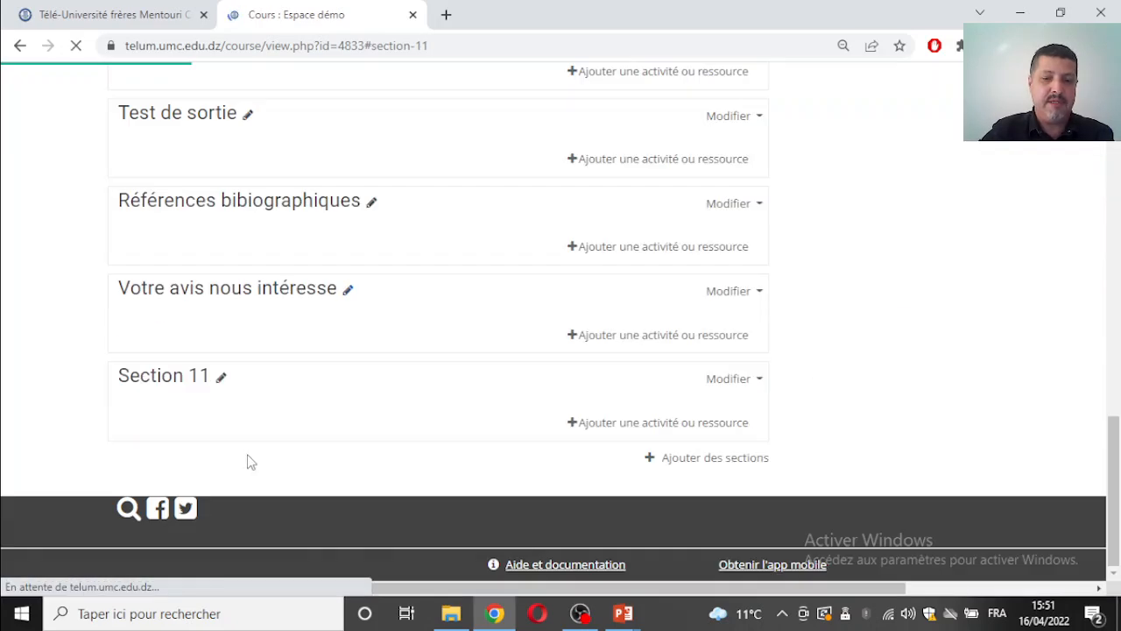
# Step: Rename Section 11 as "Chapitre3:" followed by a row of dots as a title placeholder
pyautogui.click(226, 378)
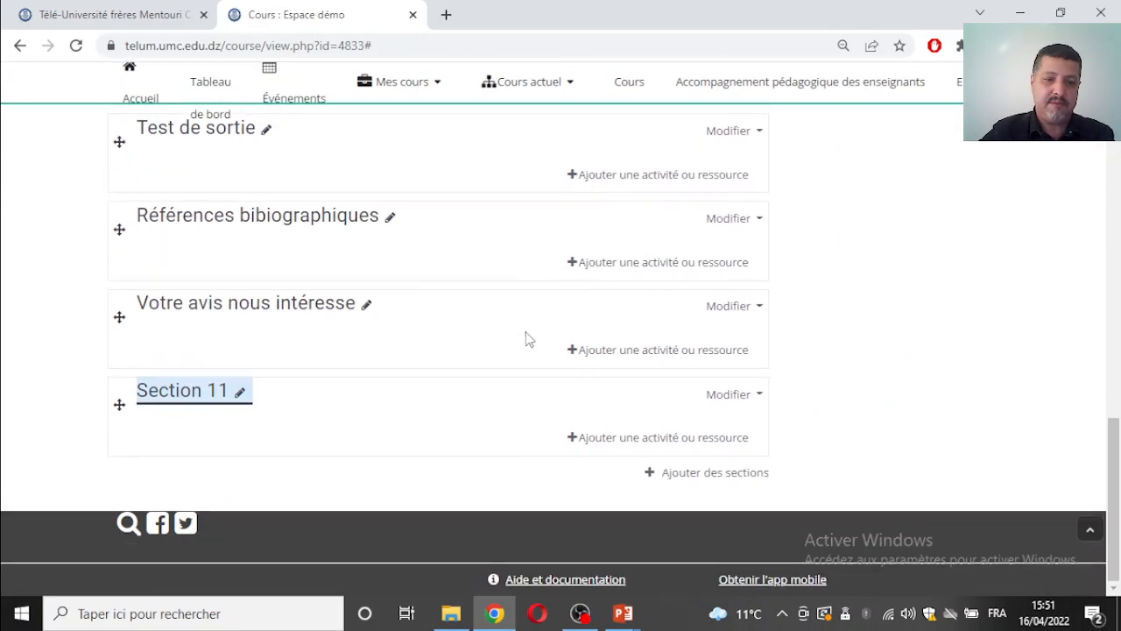
pyautogui.click(238, 395)
pyautogui.write('C')
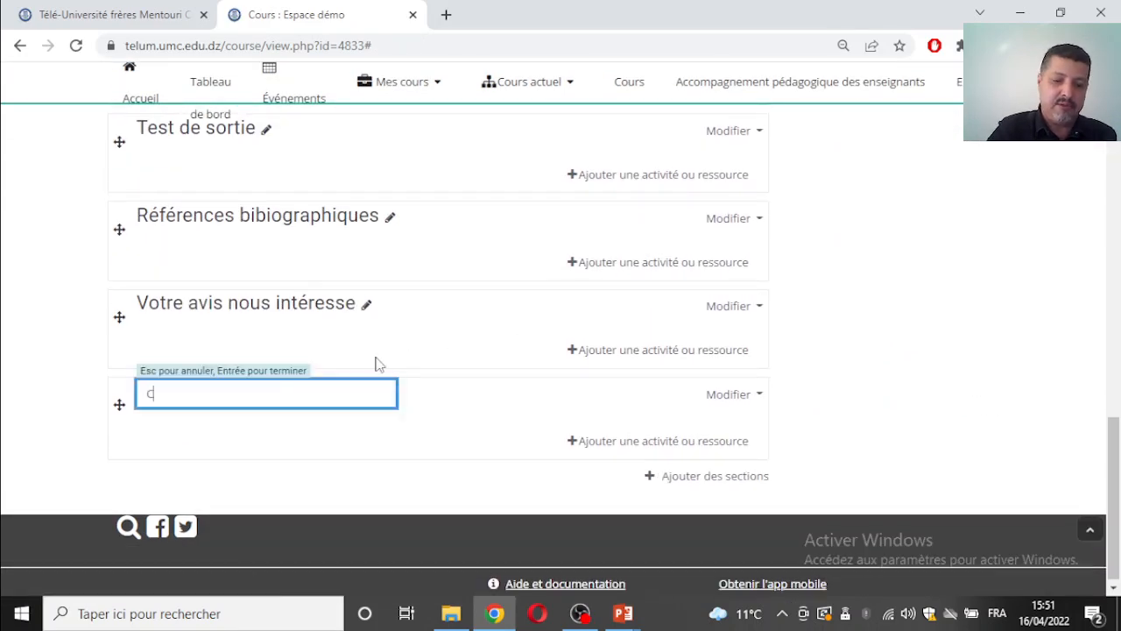
pyautogui.write('hapitre')
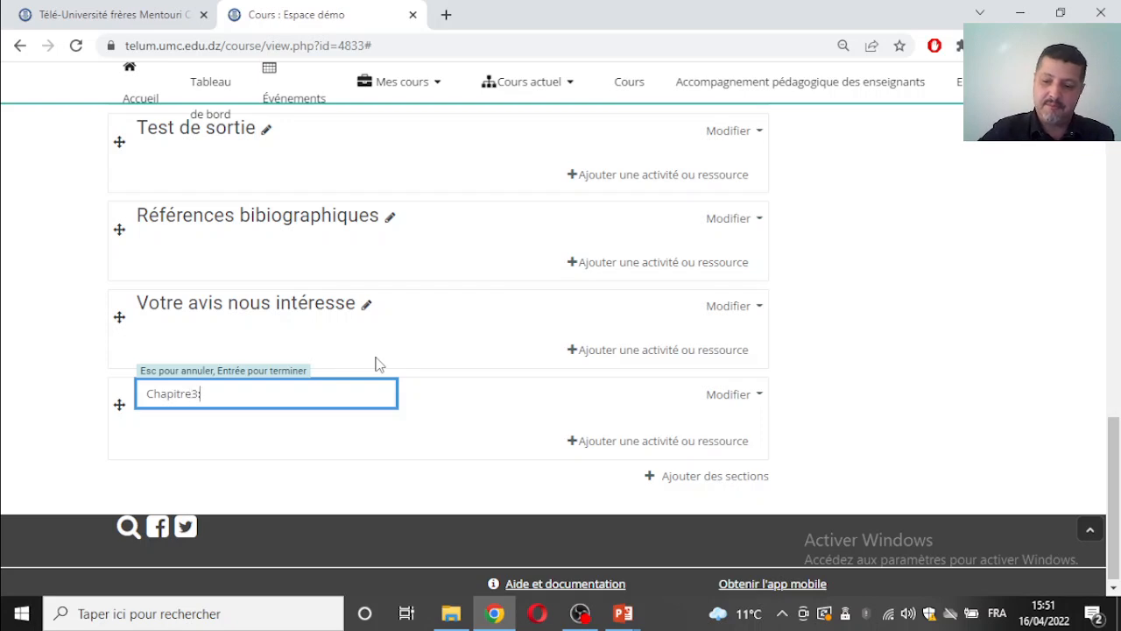
pyautogui.write('3:............')
pyautogui.press('Return')
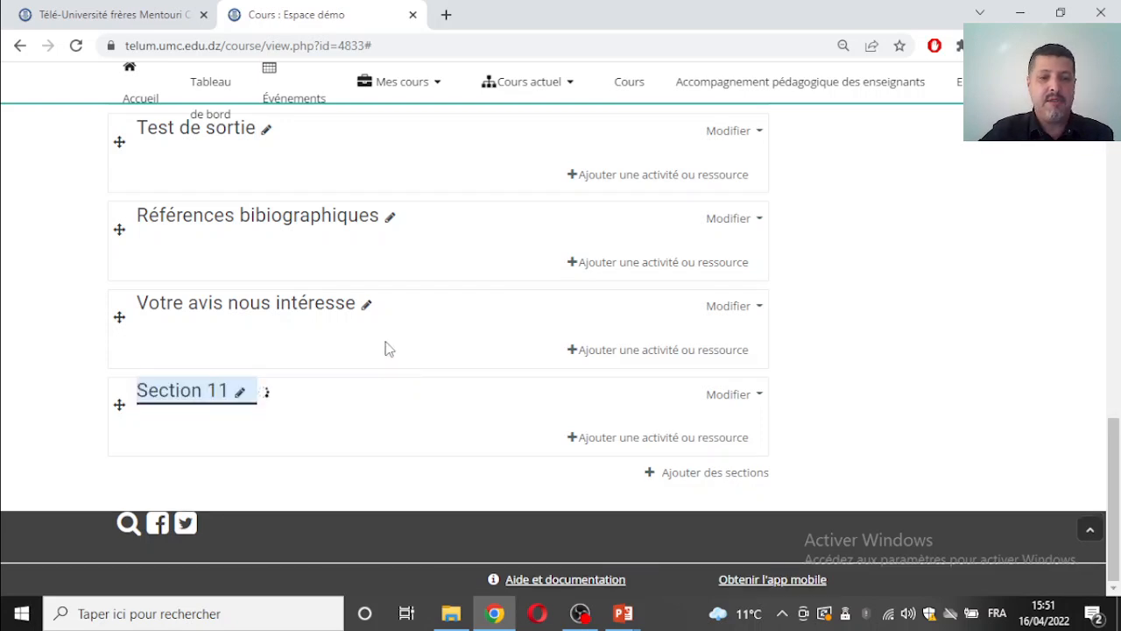
# Step: Move the Chapitre3 section up so it sits between Chapitre2 and Test de sortie
pyautogui.scroll(1, 382, 349)
pyautogui.scroll(1, 382, 348)
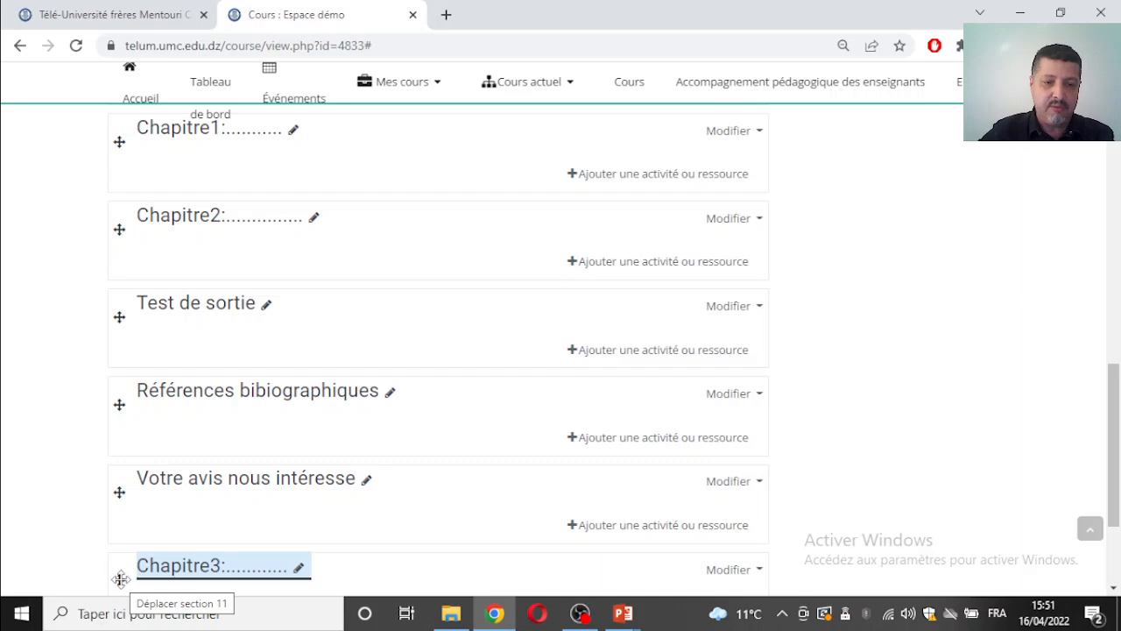
pyautogui.moveTo(121, 579)
pyautogui.mouseDown()
pyautogui.moveTo(152, 318)
pyautogui.moveTo(233, 365)
pyautogui.mouseUp()
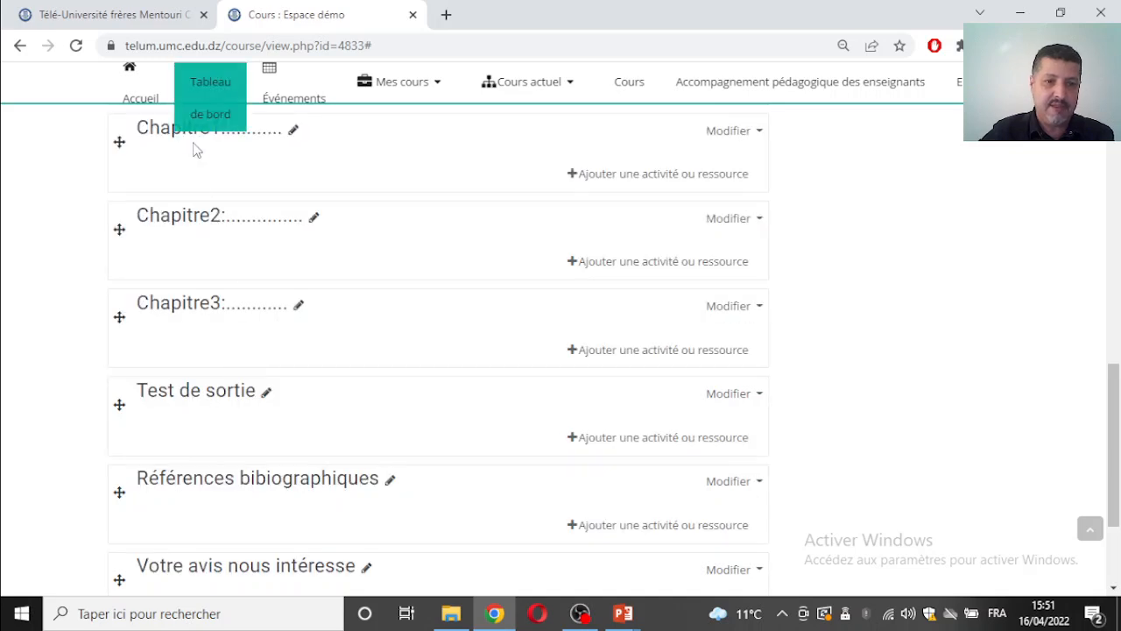
# Step: Review the order and names of the course sections from Fiche-contact through the chapters
pyautogui.scroll(3, 231, 446)
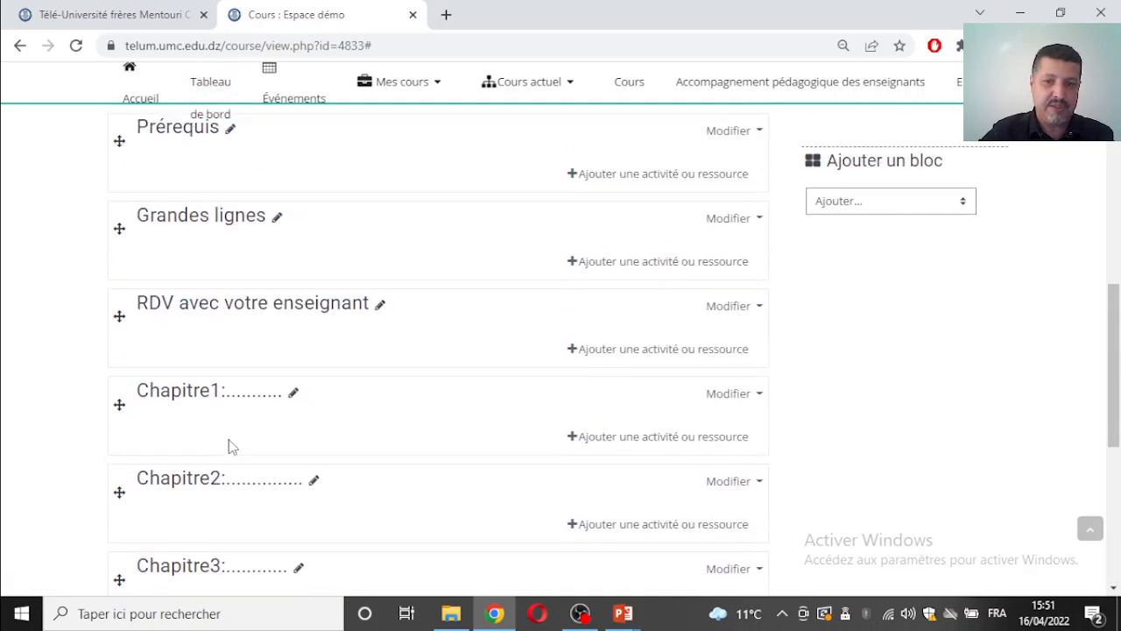
pyautogui.scroll(1, 228, 442)
pyautogui.scroll(3, 358, 408)
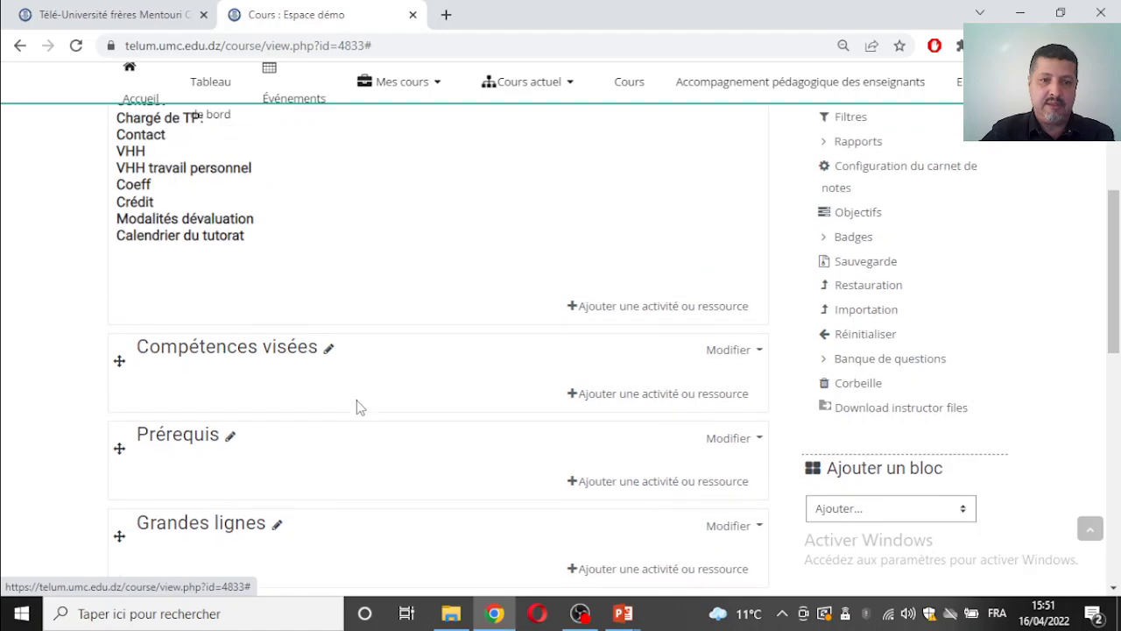
pyautogui.scroll(6, 358, 408)
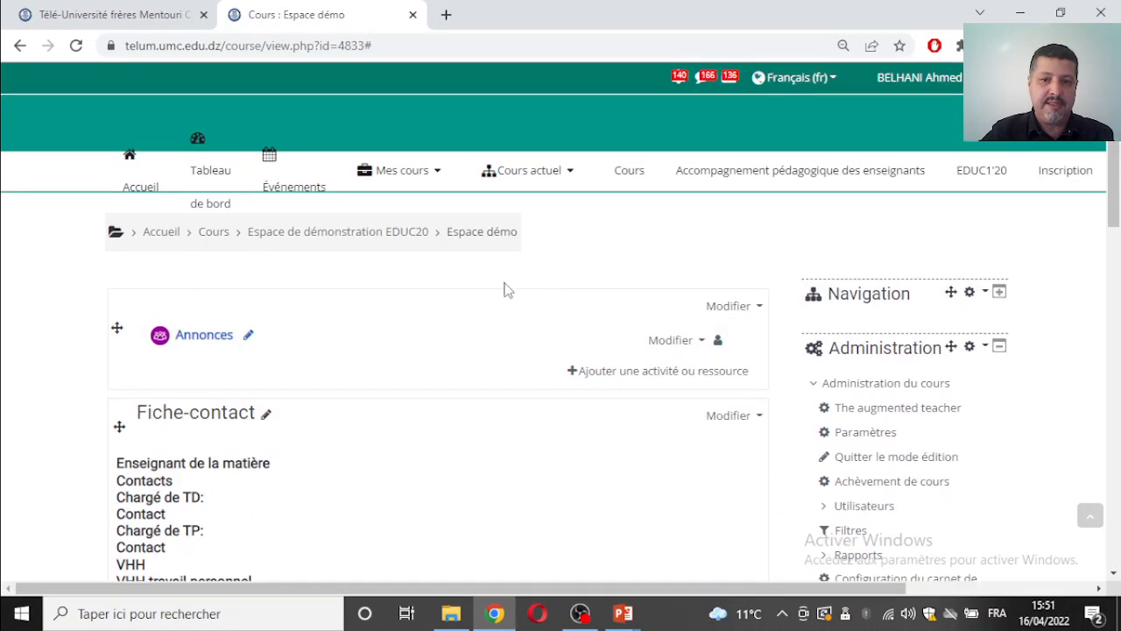
pyautogui.scroll(-3, 357, 385)
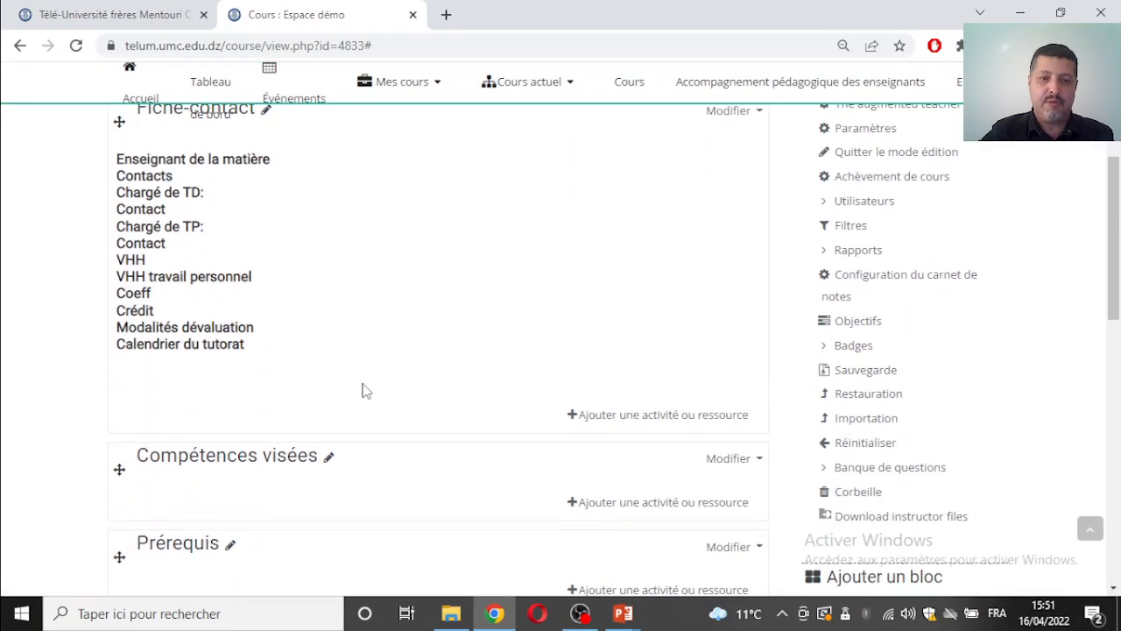
pyautogui.scroll(-3, 366, 391)
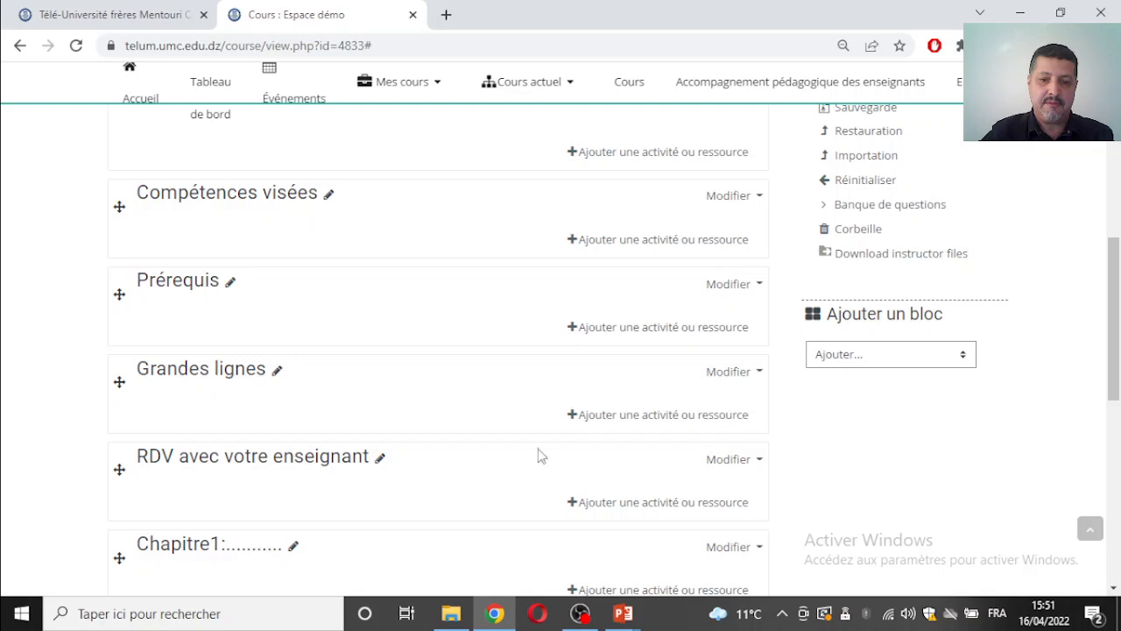
# Step: Switch to the running PowerPoint slide show and advance to the "Manipulation des blocs" slide
pyautogui.click(624, 614)
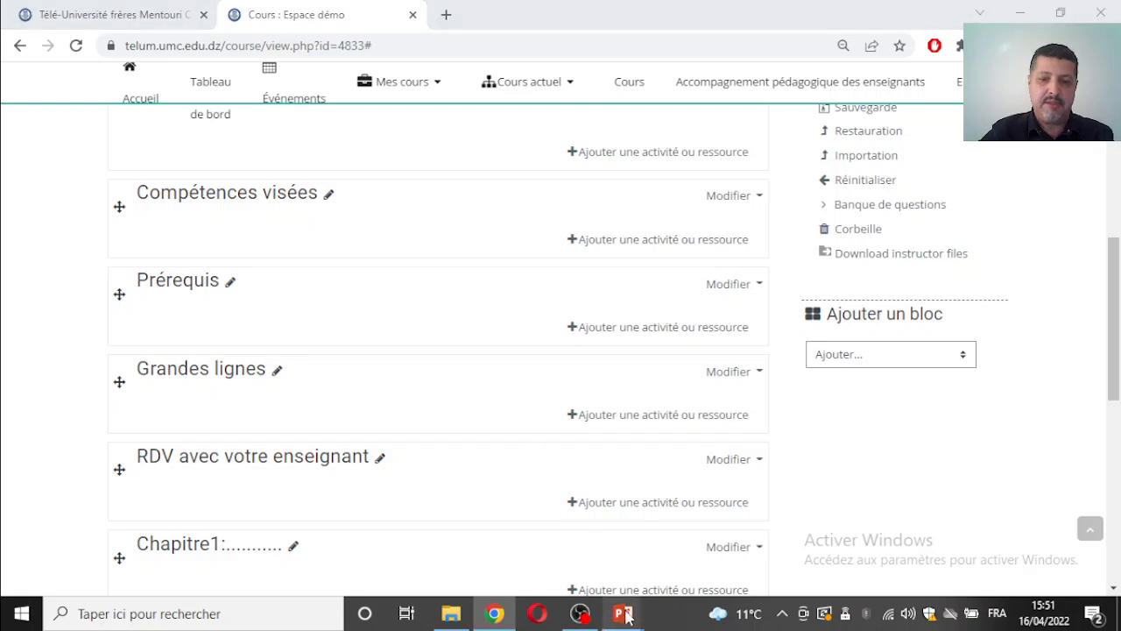
pyautogui.click(704, 561)
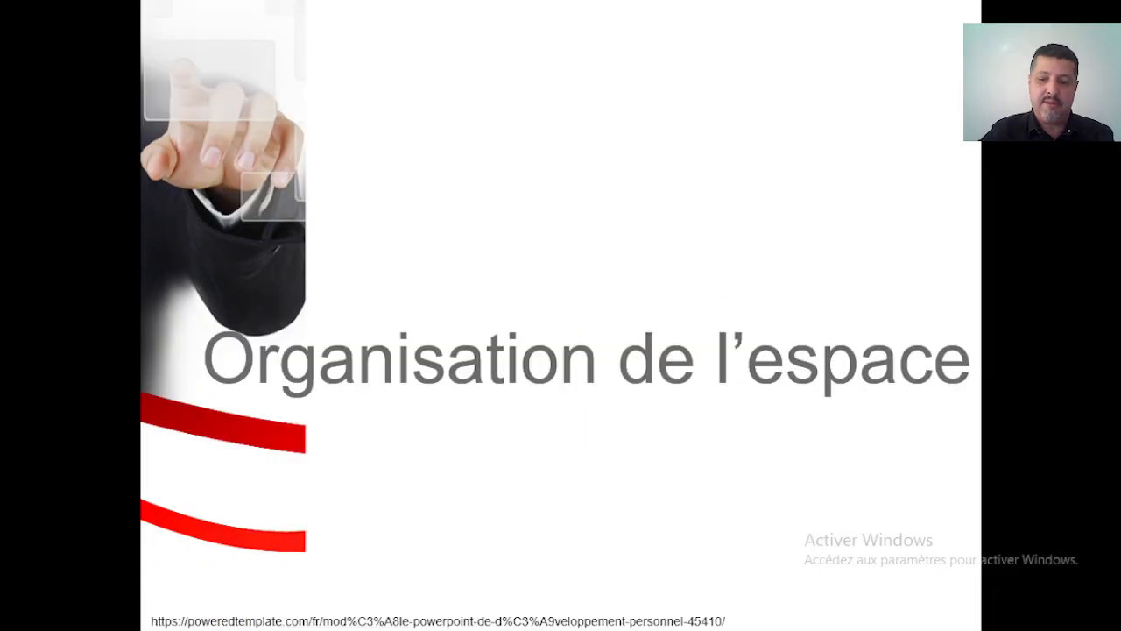
pyautogui.press('Right')
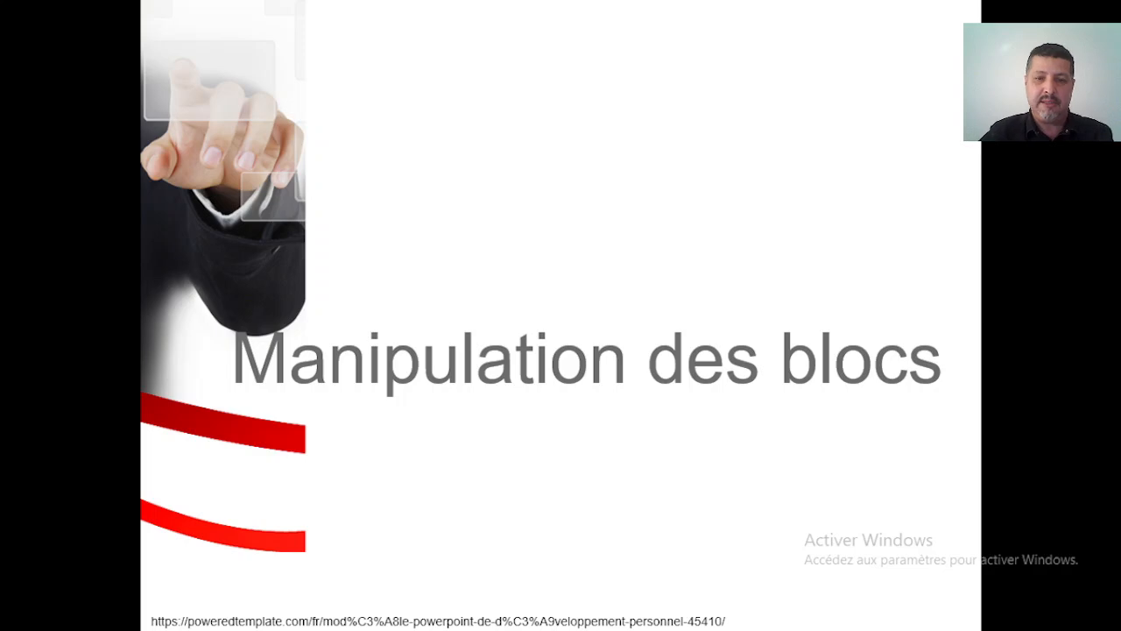